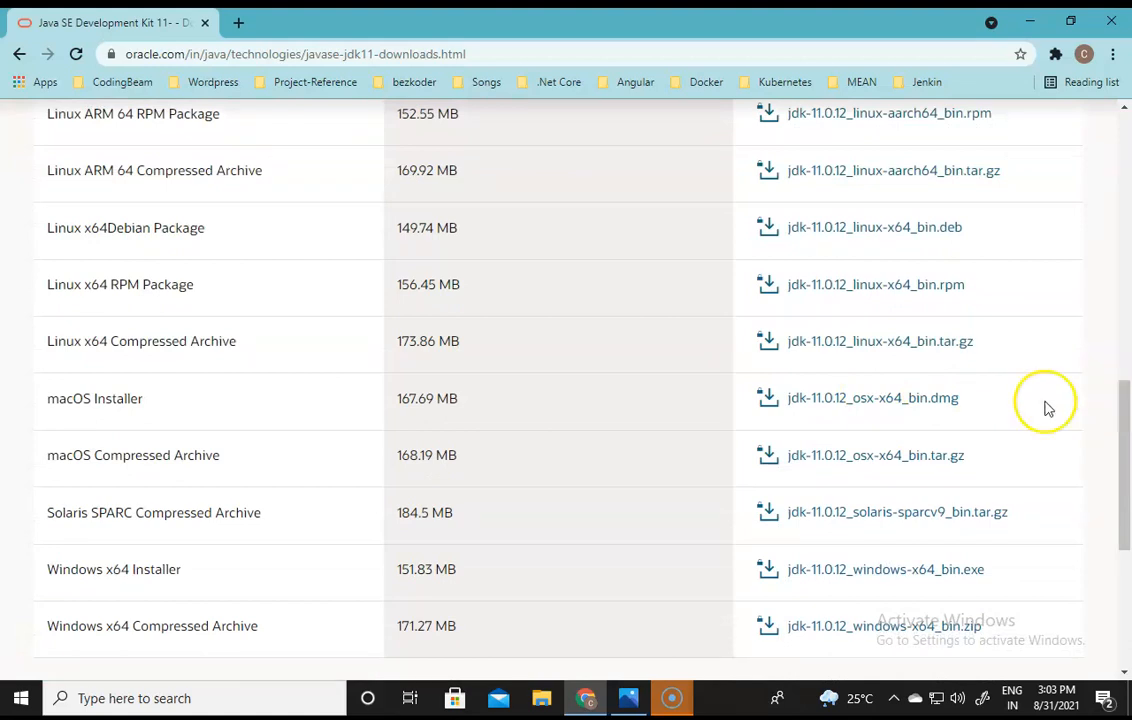
- Request the Windows x64 installer jdk-11.0.12_windows-x64_bin.exe, accept the Oracle license agreement and proceed with the download
scroll(268, 365, up, 3)
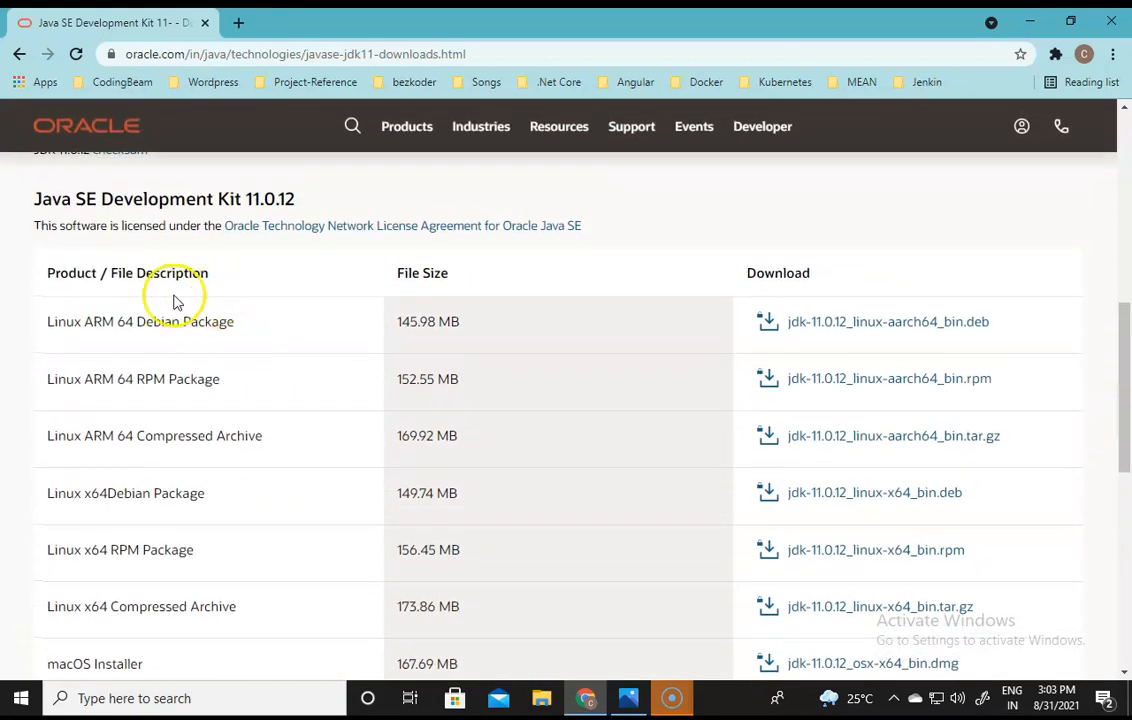
drag(1119, 349, 1125, 445)
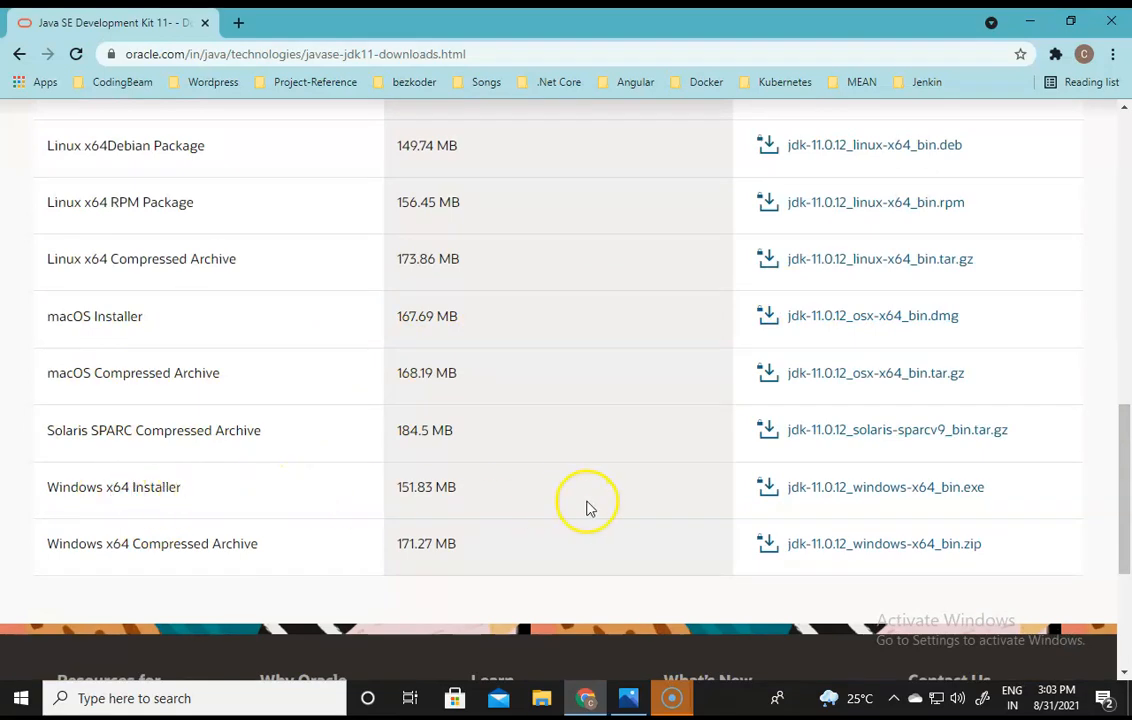
click(950, 492)
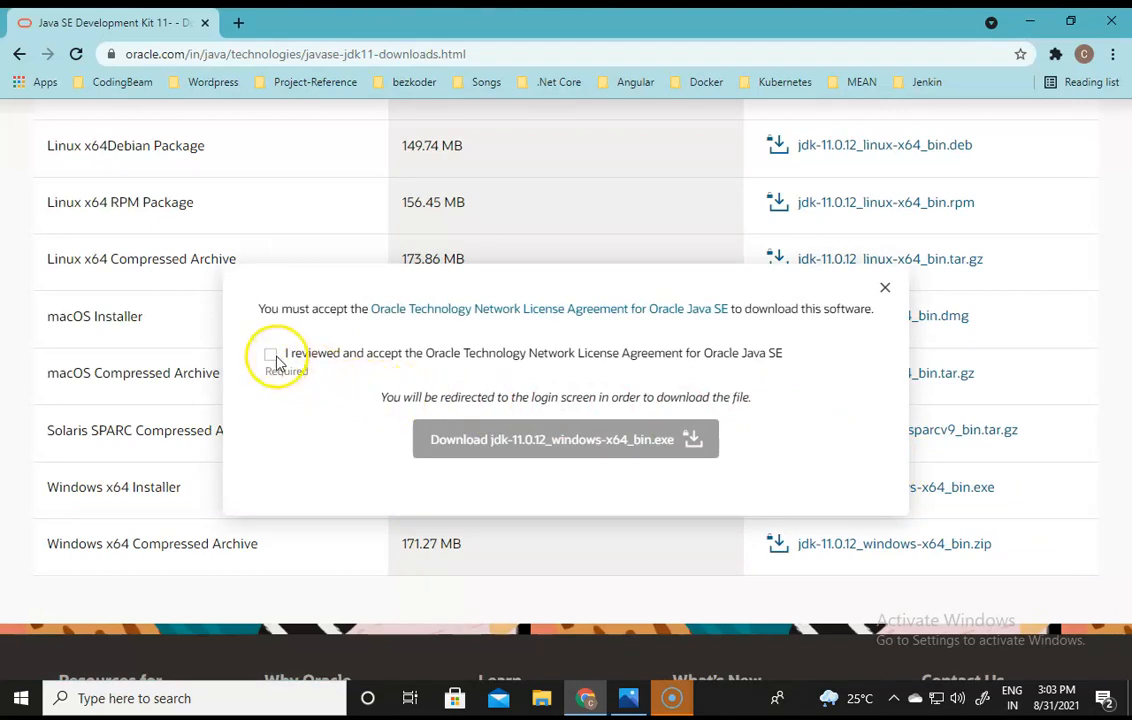
click(272, 355)
click(493, 443)
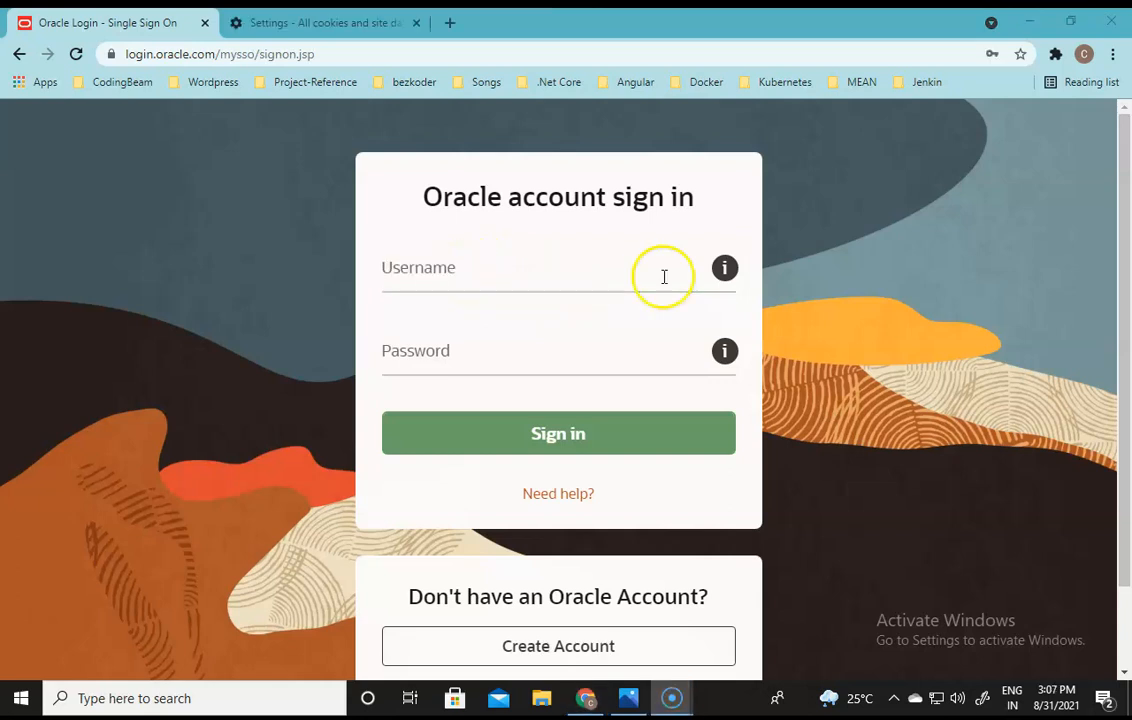
- Try to sign in to the Oracle account with the account's e-mail as username and its password
click(664, 277)
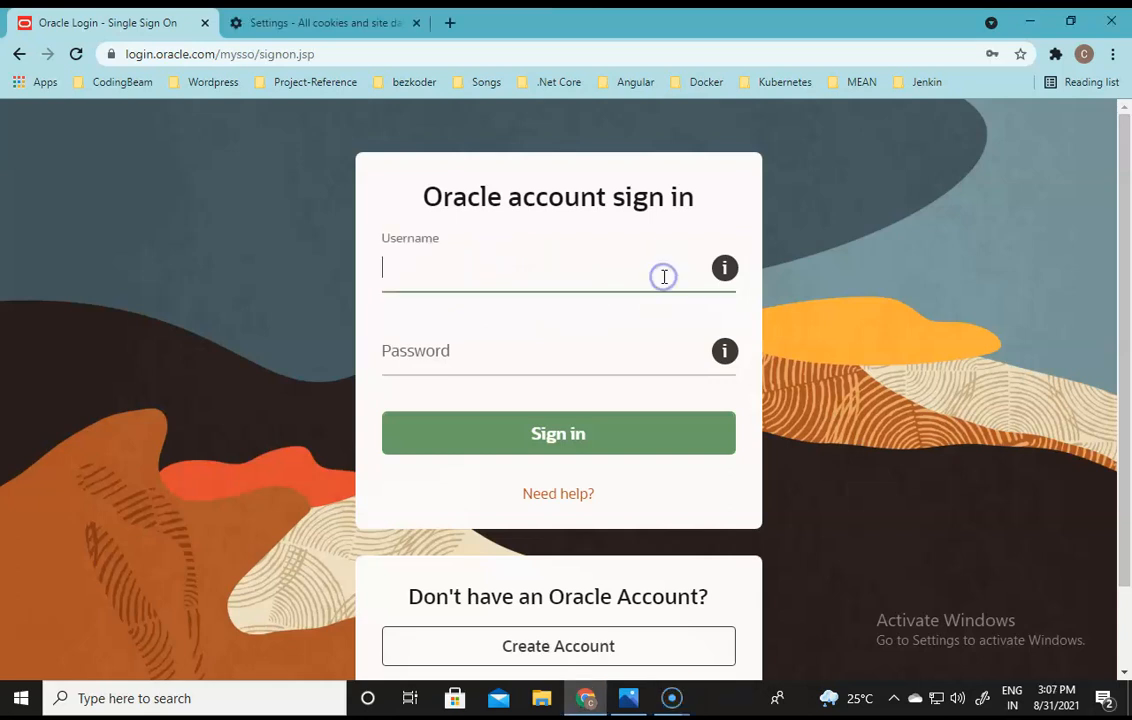
key(ctrl+v)
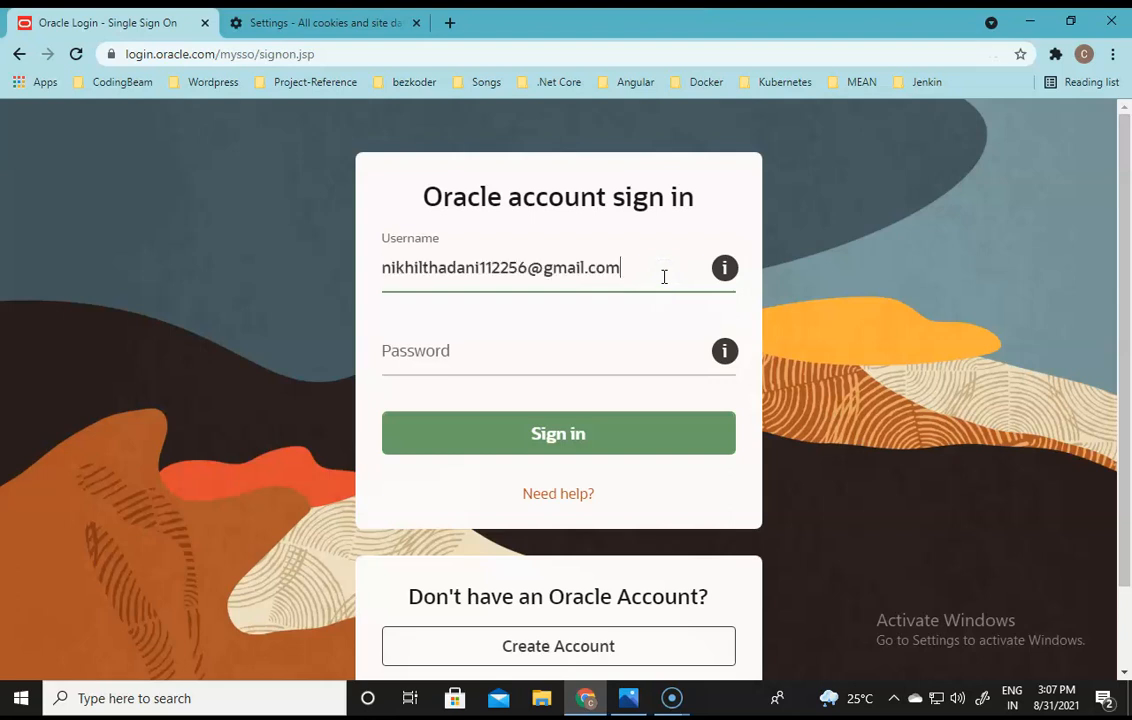
key(Tab)
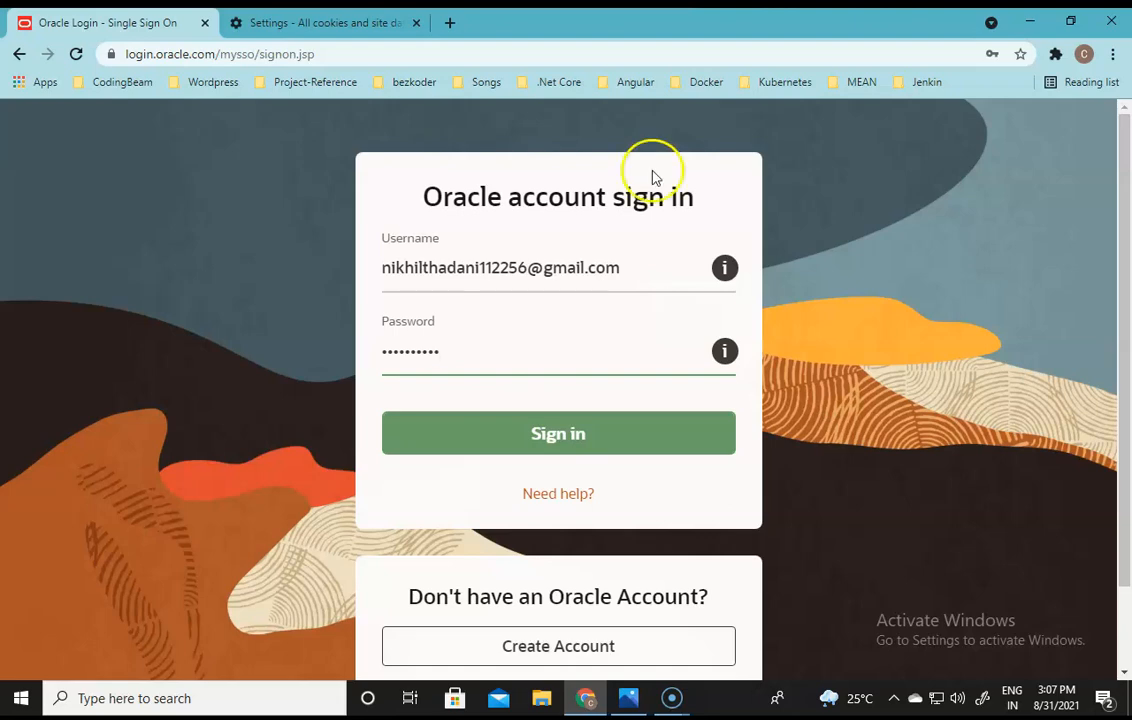
click(627, 438)
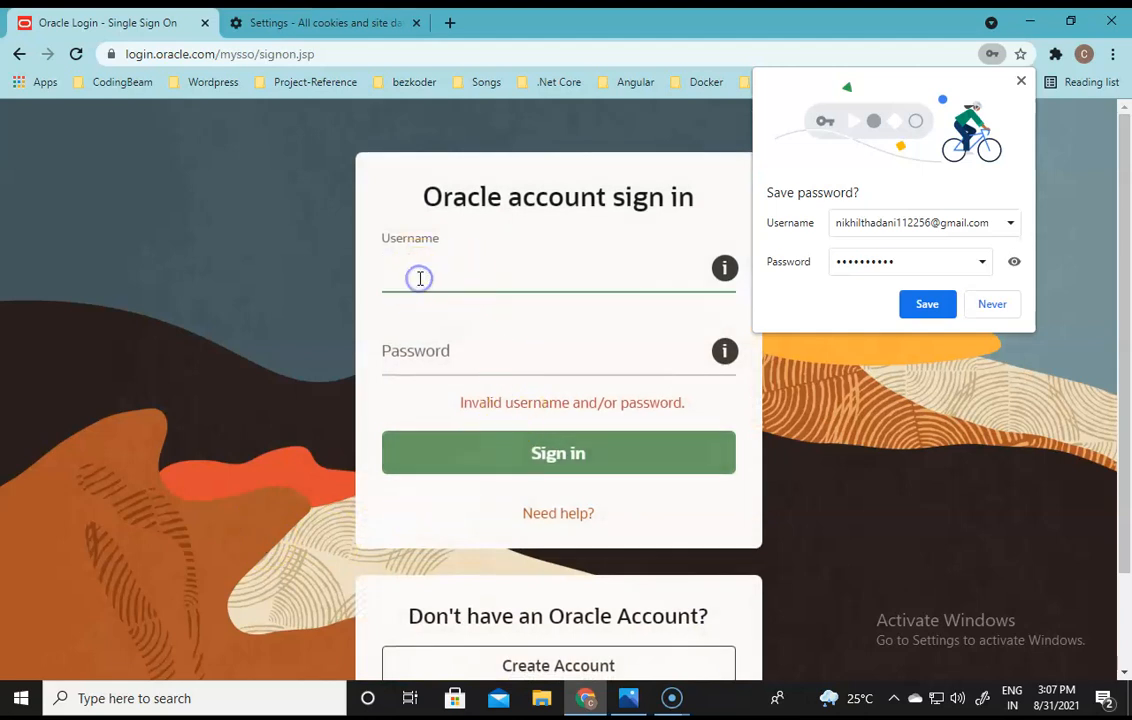
- Sign in again with the account's e-mail and password, and refuse to let the browser save the password
key(ctrl+v)
key(Tab)
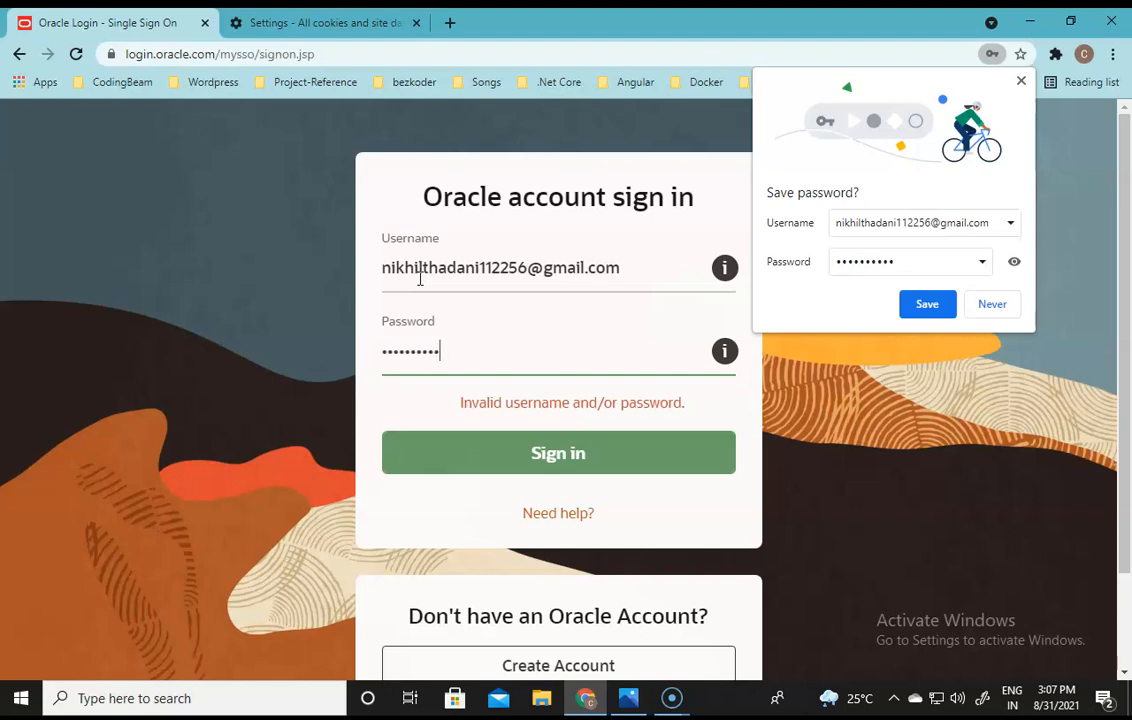
key(Return)
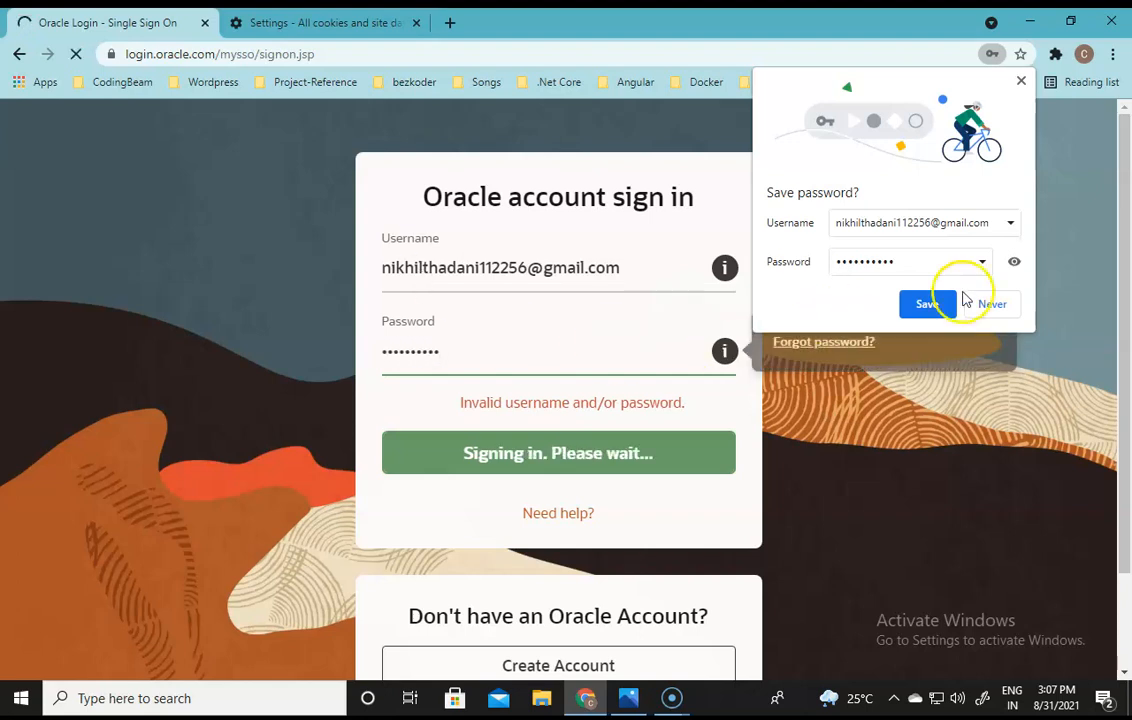
click(985, 300)
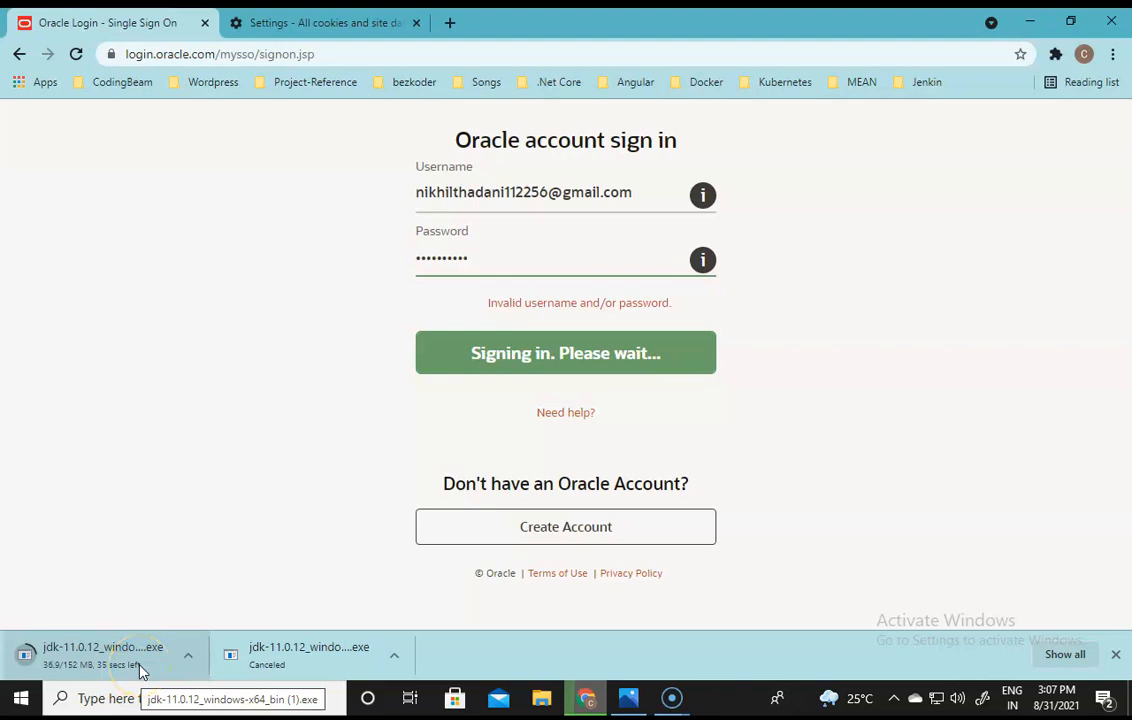
- Show the browser's downloads list and launch the downloaded jdk-11.0.12_windows-x64_bin (1).exe installer
click(272, 650)
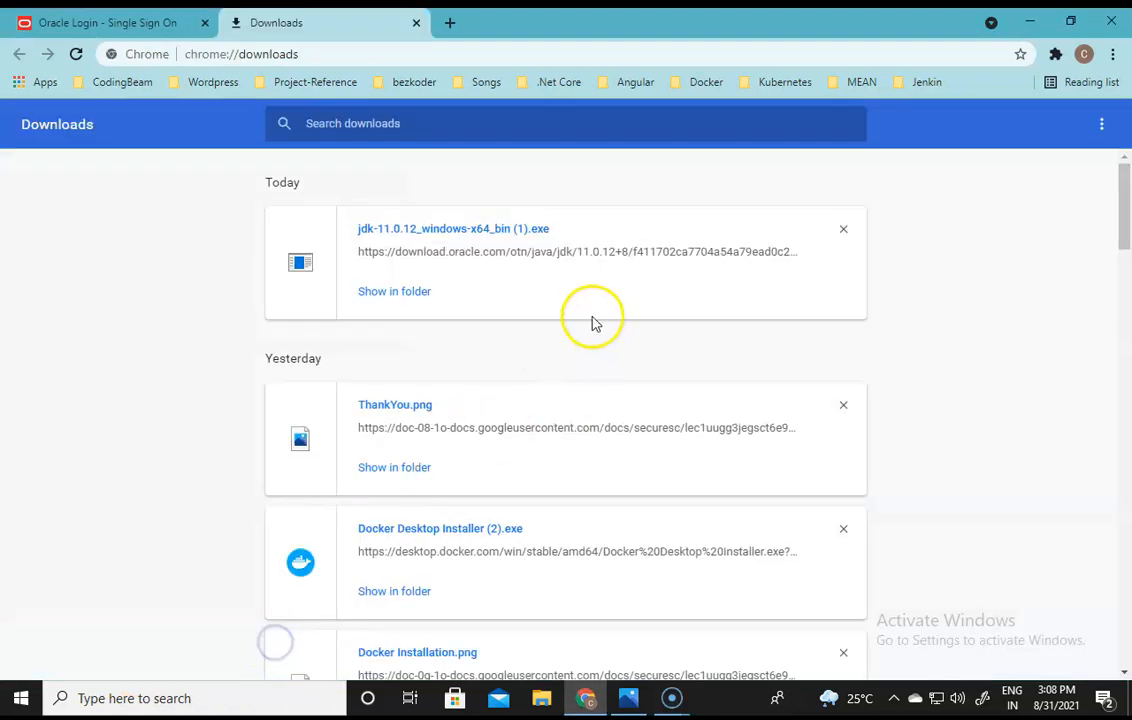
double_click(498, 232)
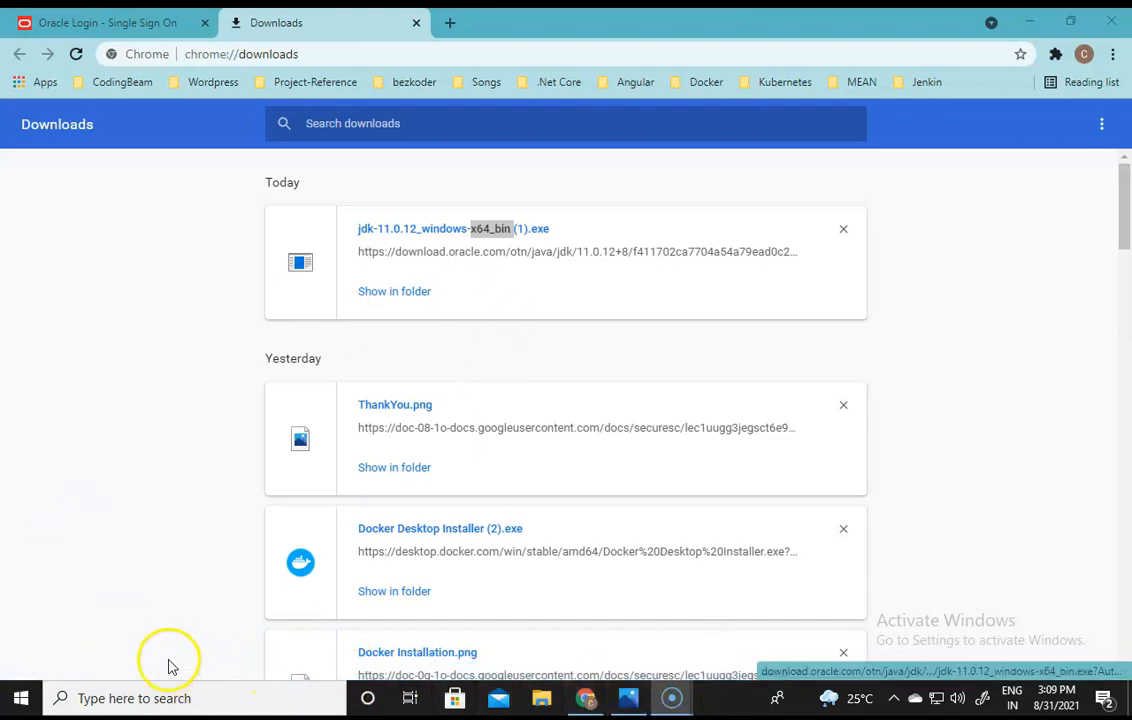
click(723, 609)
scroll(725, 612, down, 3)
scroll(724, 614, up, 3)
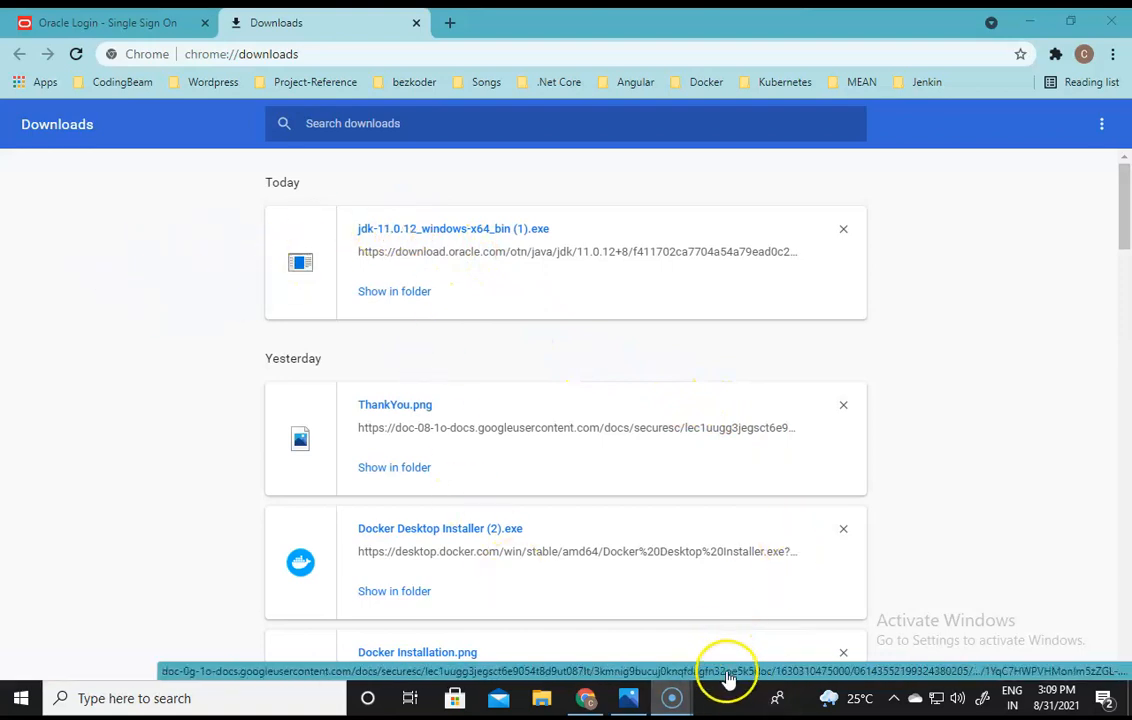
- Minimize the open browser, photo and recorder windows to clear the desktop for the installer
drag(798, 13, 776, 100)
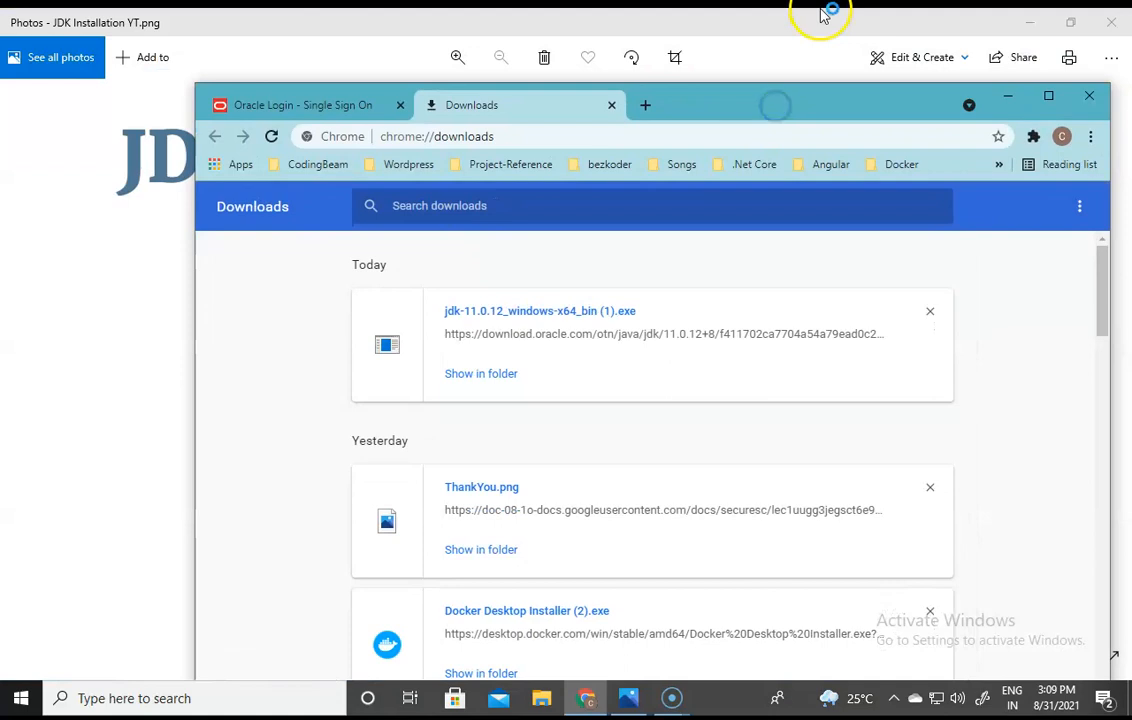
click(1030, 22)
click(978, 22)
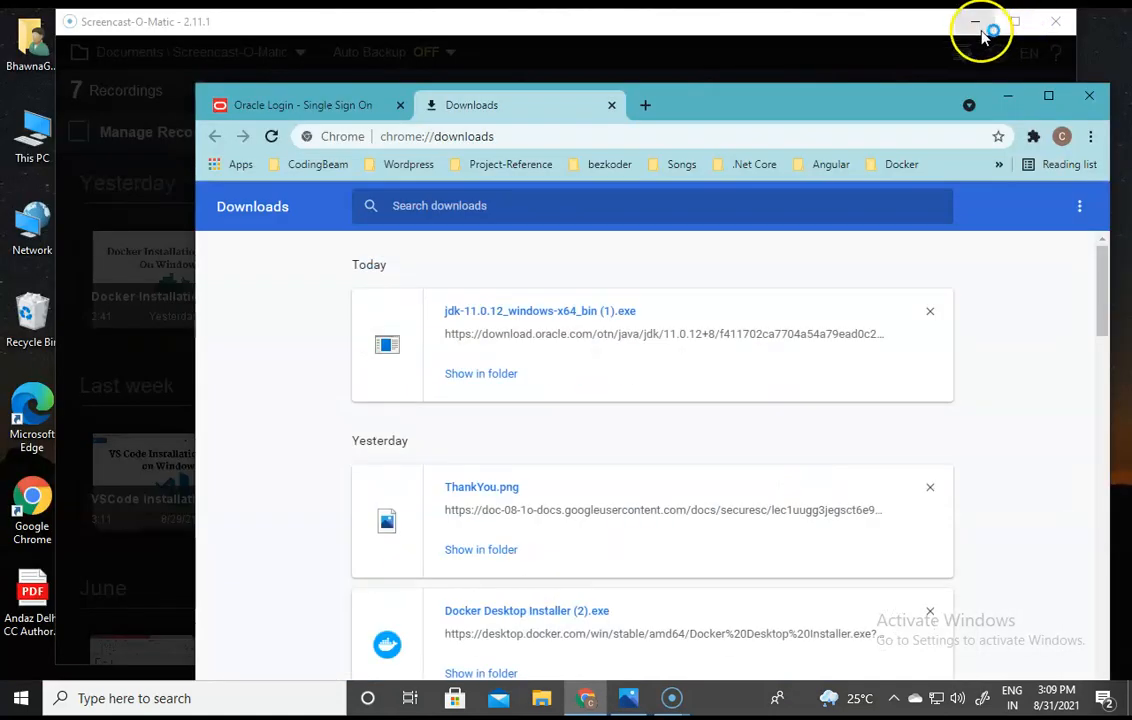
click(1008, 96)
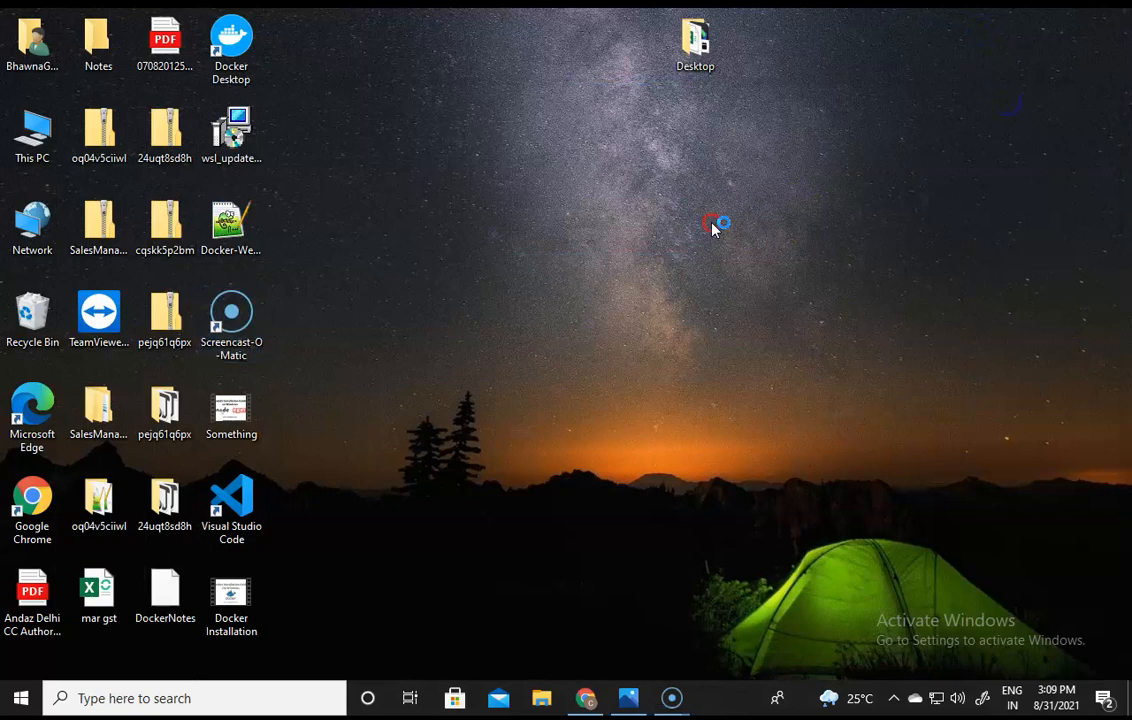
right_click(716, 222)
click(810, 316)
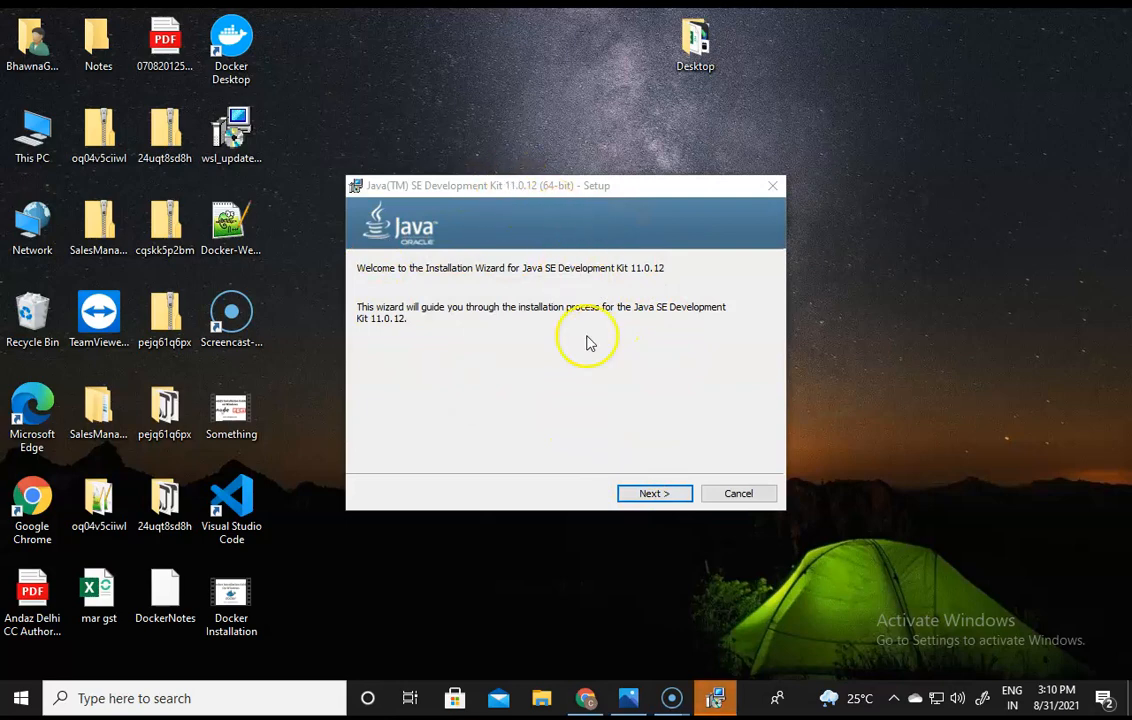
- Install Java SE Development Kit 11.0.12 to the default folder C:\Program Files\Java\jdk-11.0.12\ and close the wizard
click(651, 500)
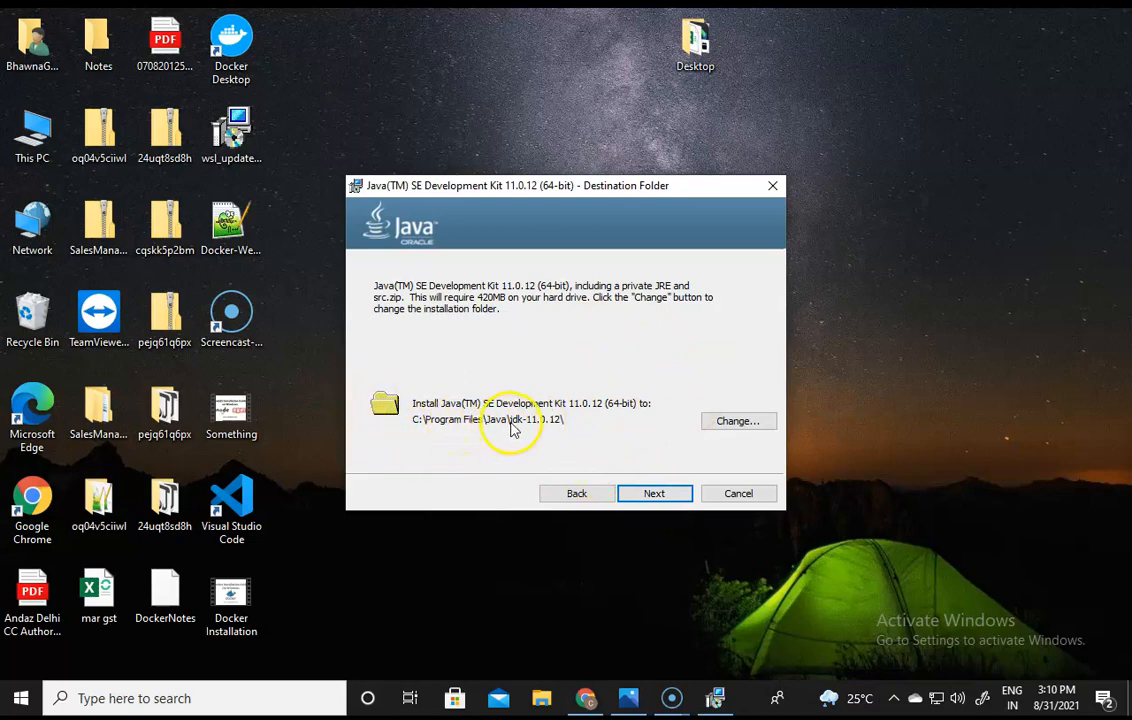
click(656, 494)
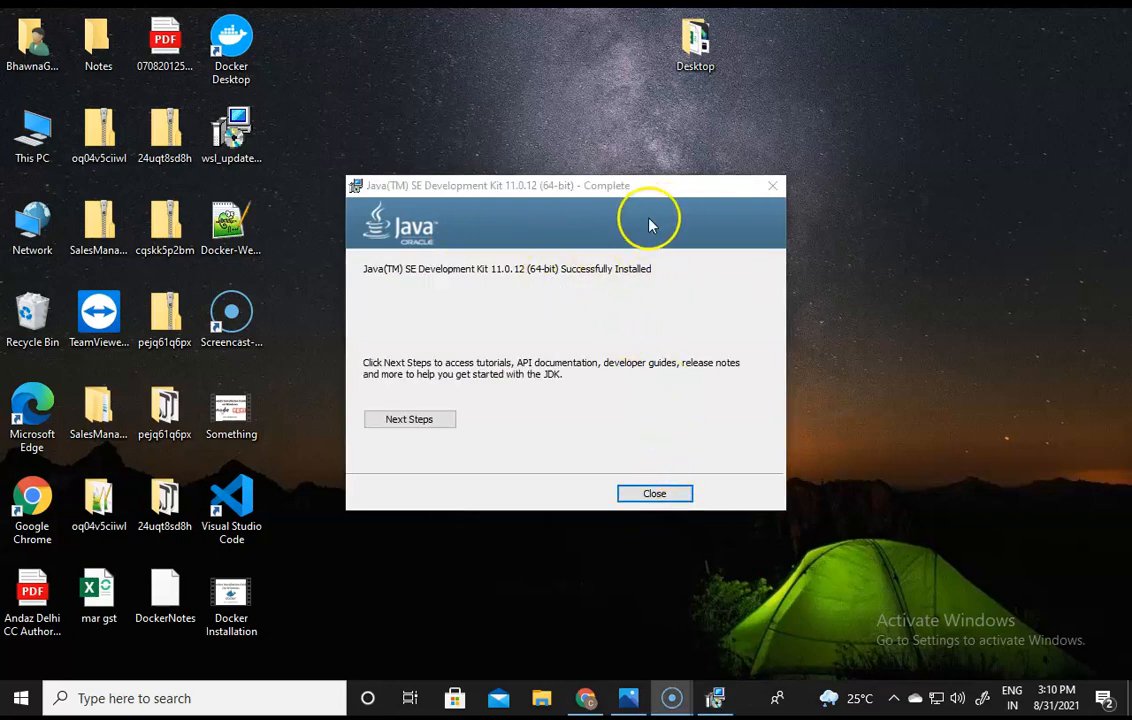
click(654, 495)
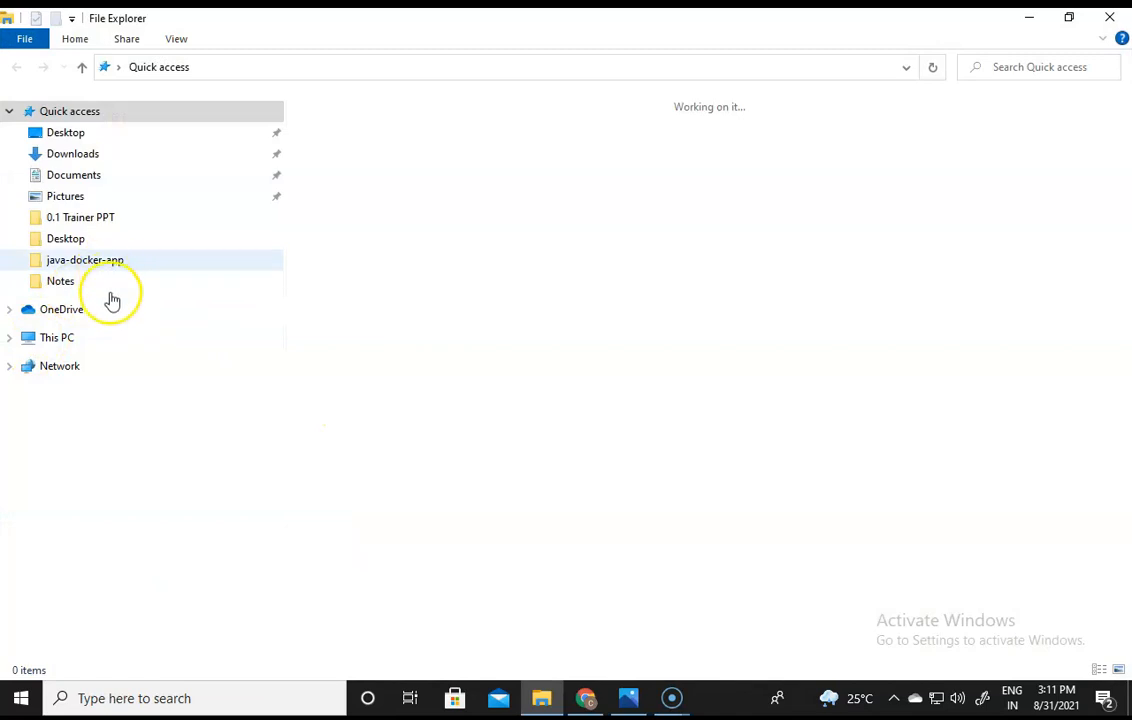
- Browse in File Explorer to C:\Program Files\Java\jdk-11.0.12\bin and copy the folder's full path
click(60, 338)
double_click(397, 321)
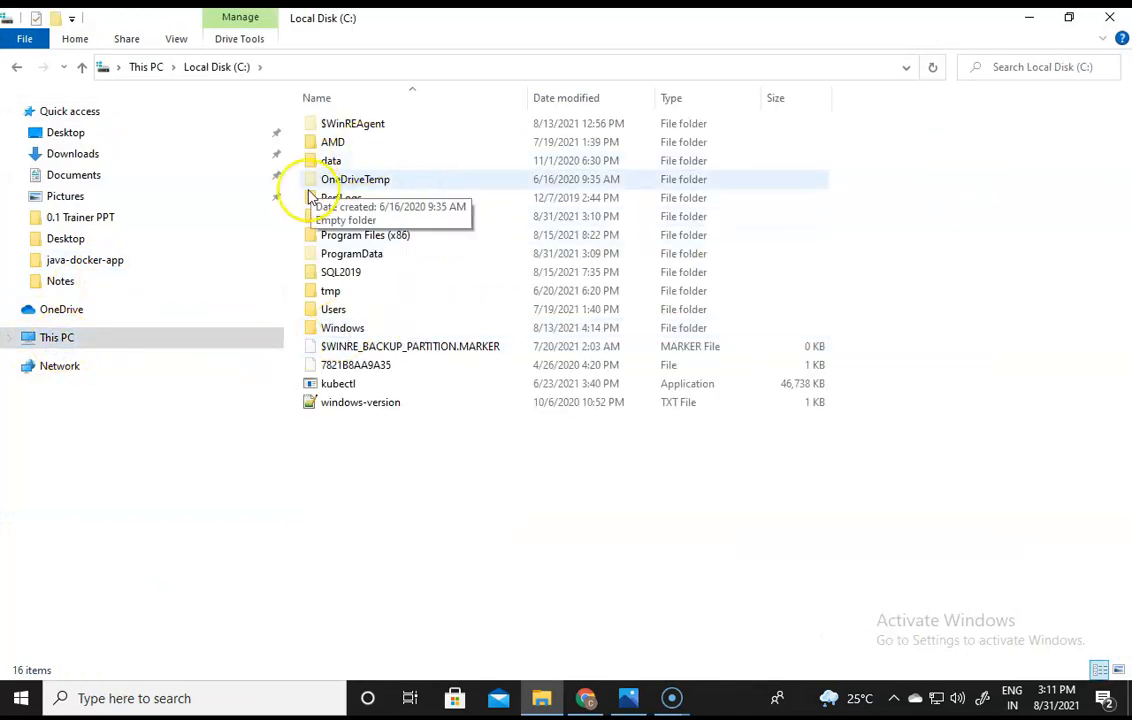
click(373, 218)
double_click(373, 218)
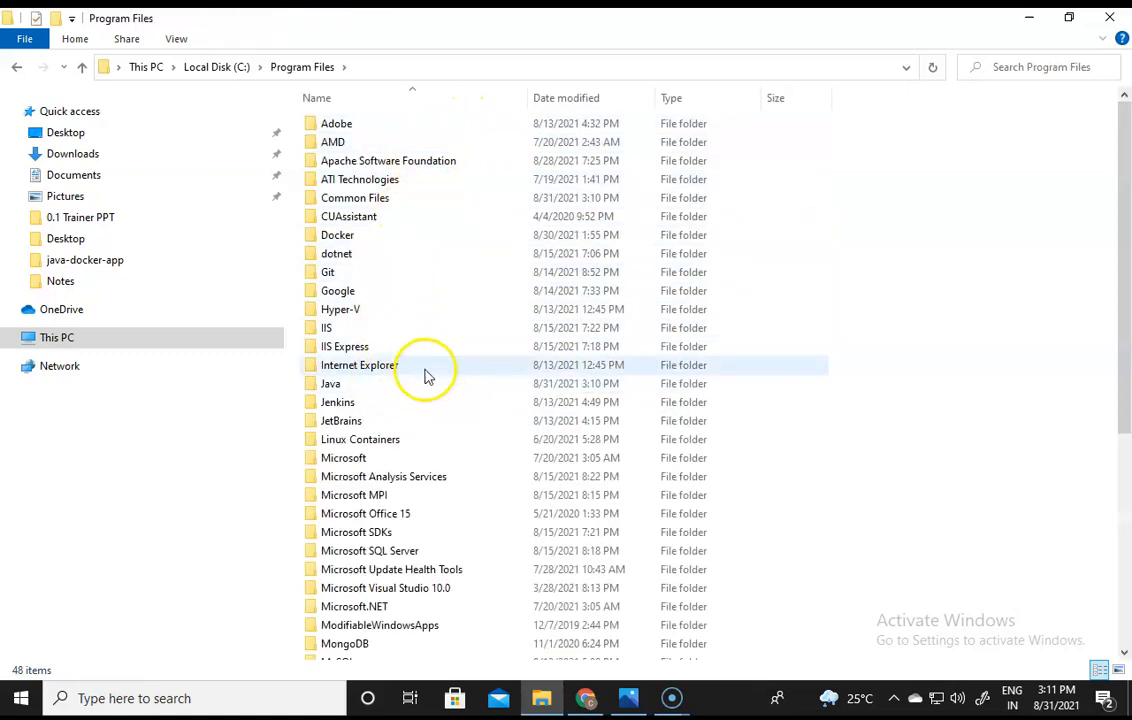
double_click(379, 390)
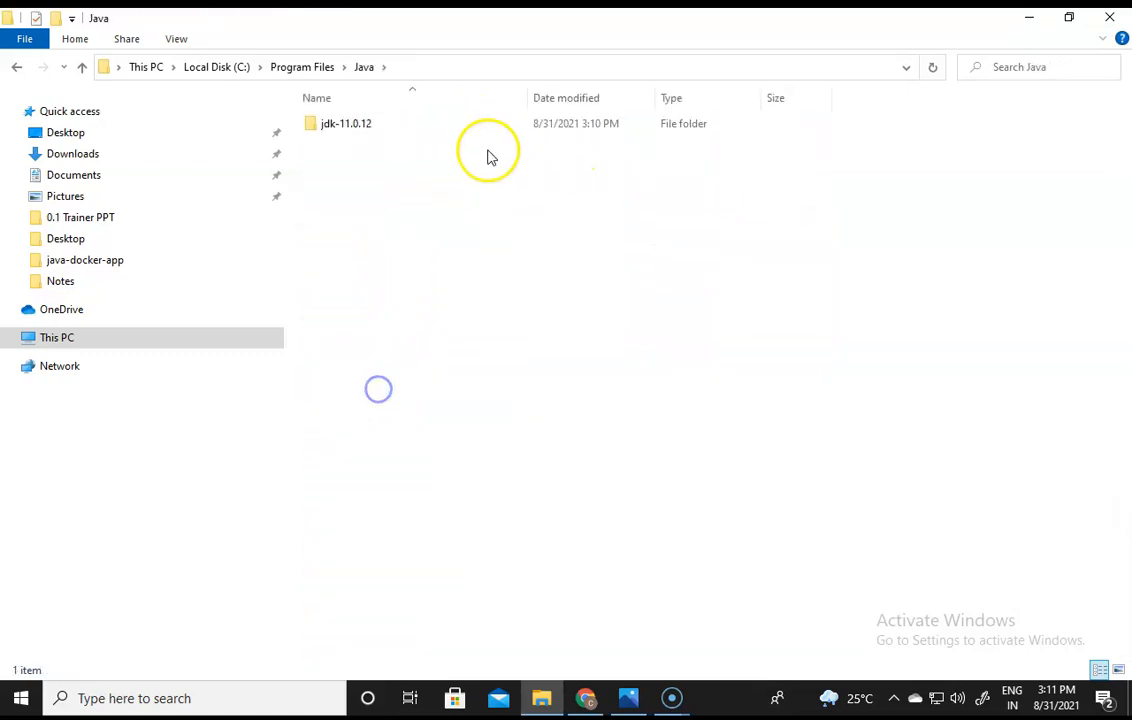
double_click(354, 131)
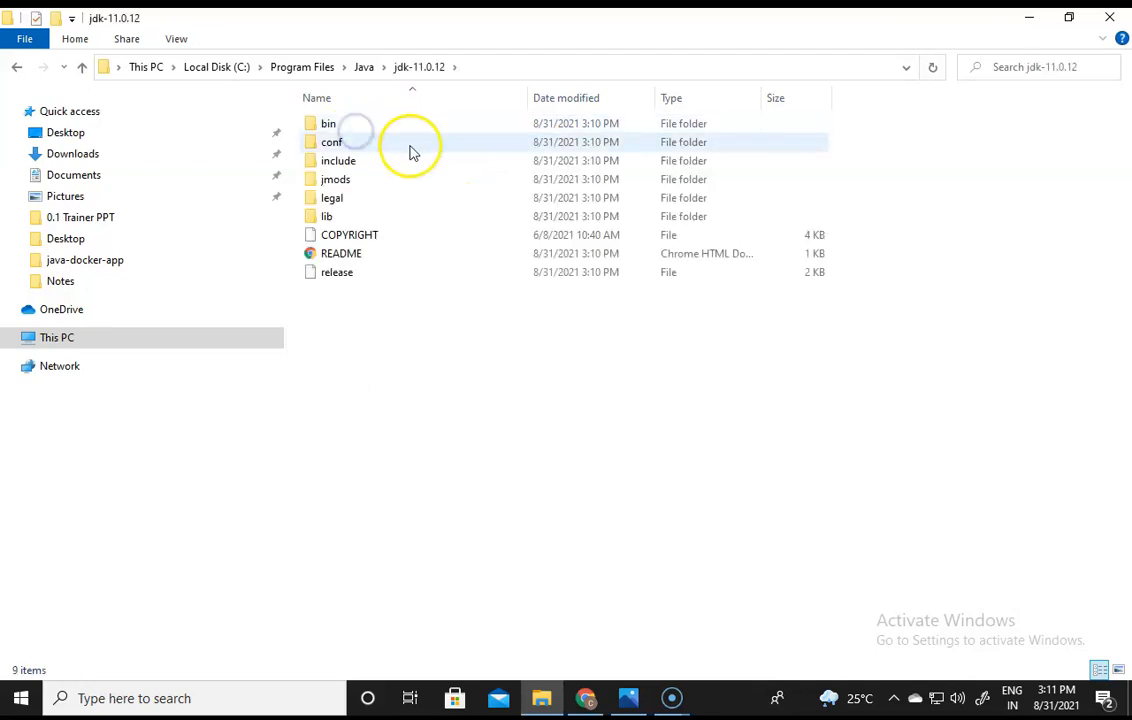
double_click(346, 130)
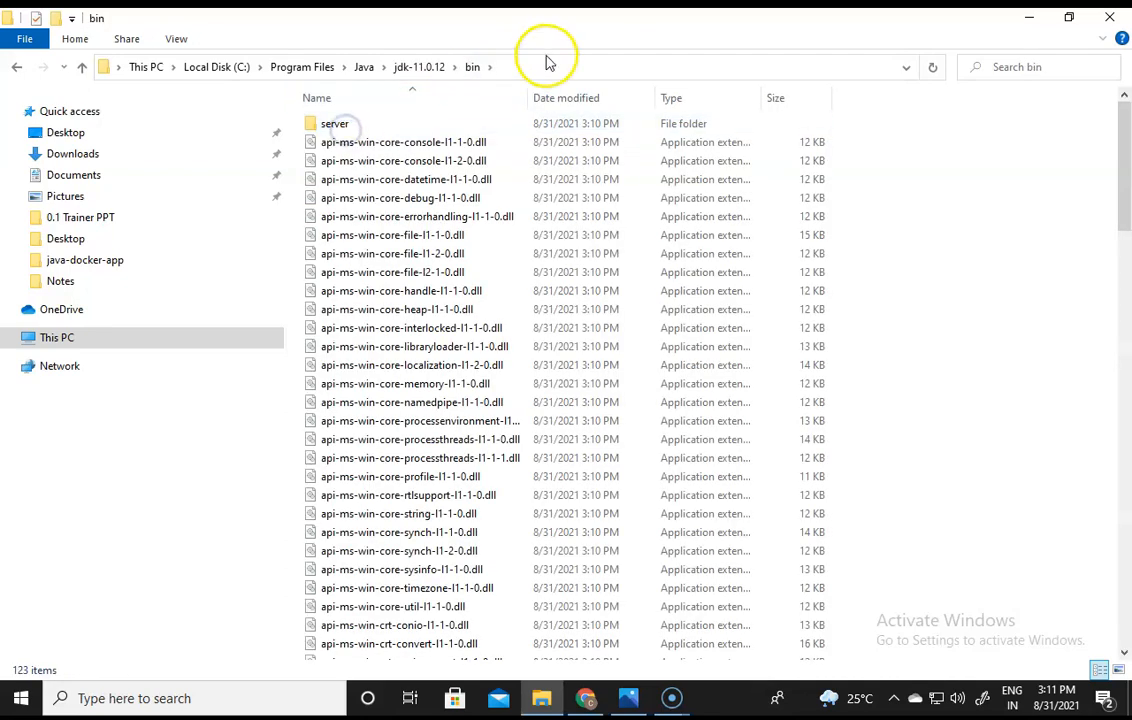
click(559, 67)
key(ctrl+c)
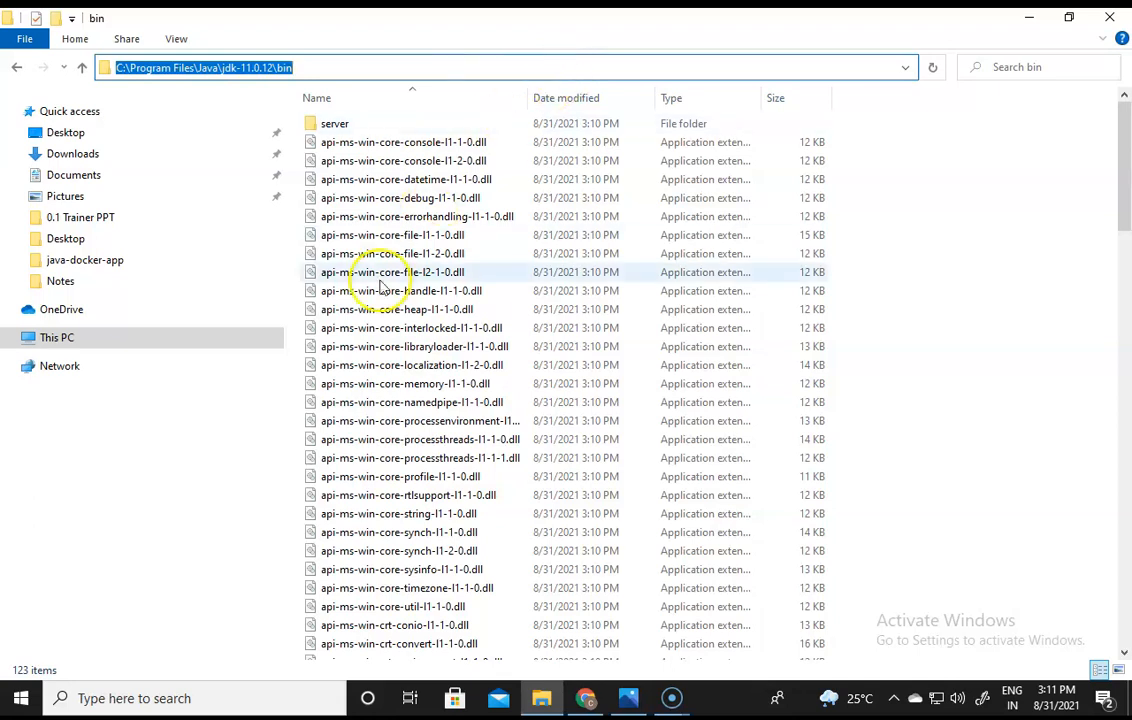
- Search Windows for "system en", open the system environment variables settings and bring up the Environment Variables dialog
click(21, 698)
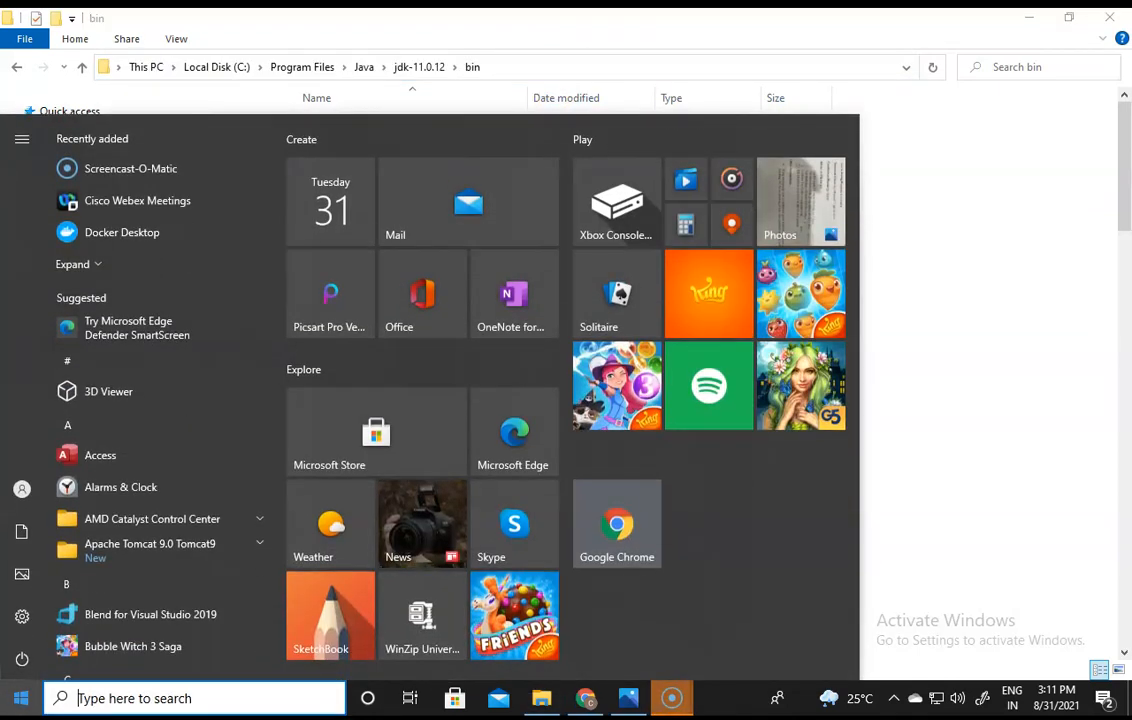
text(s)
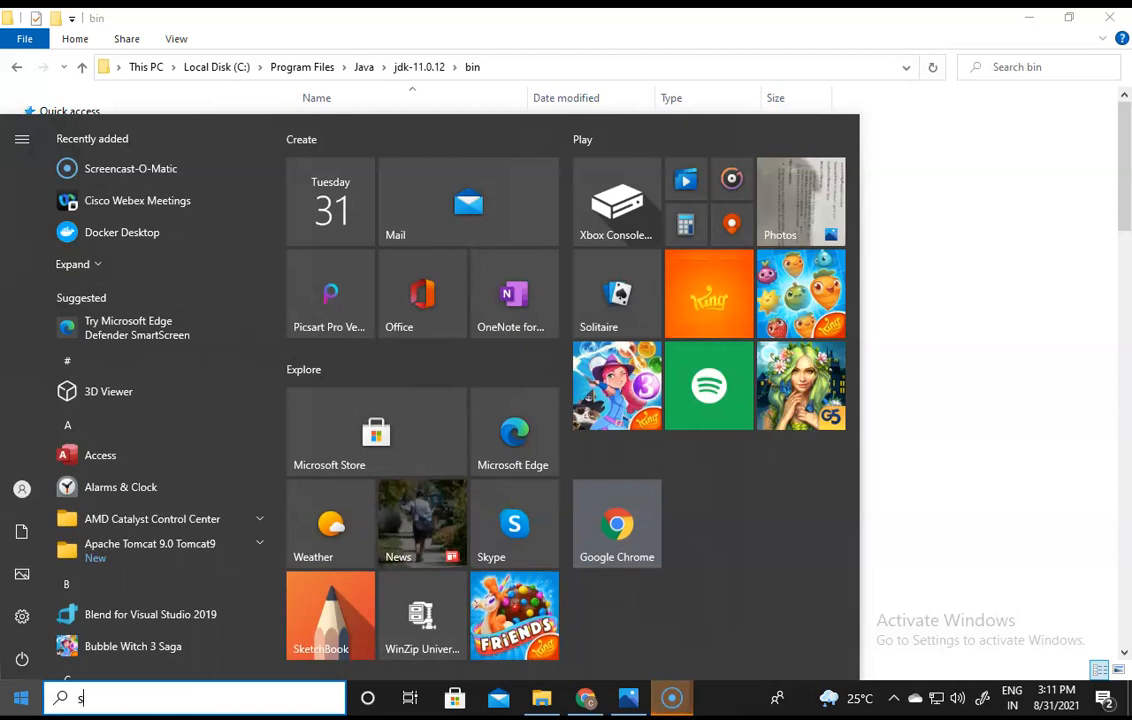
text(yste)
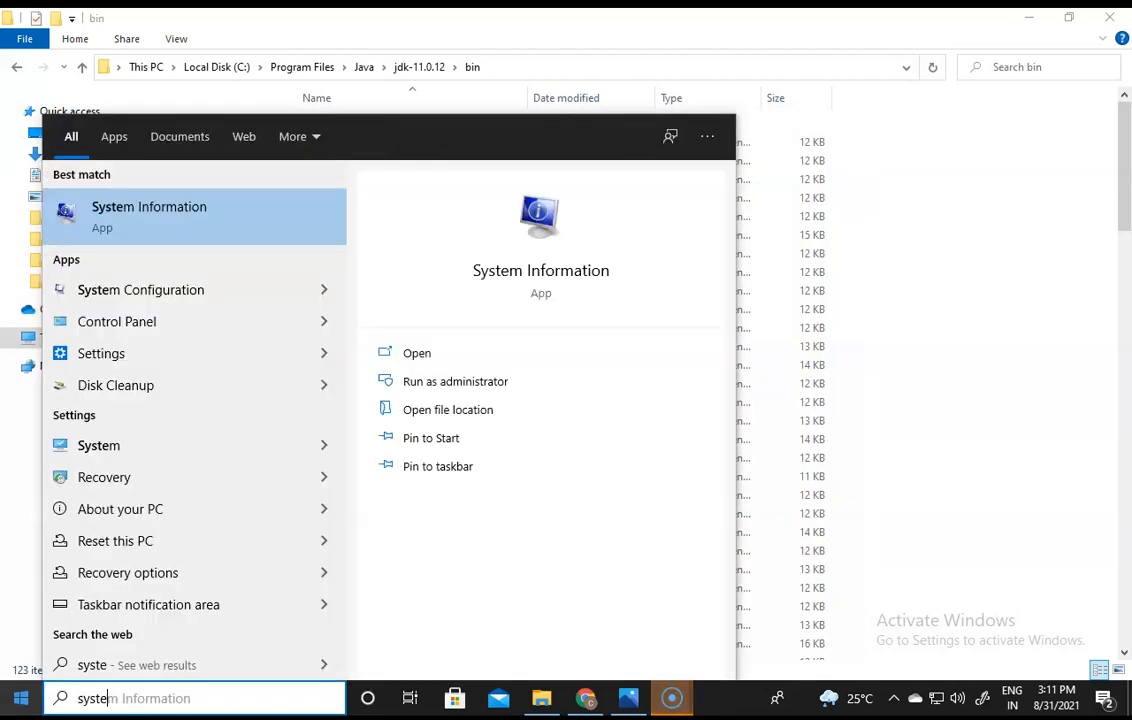
text(m en)
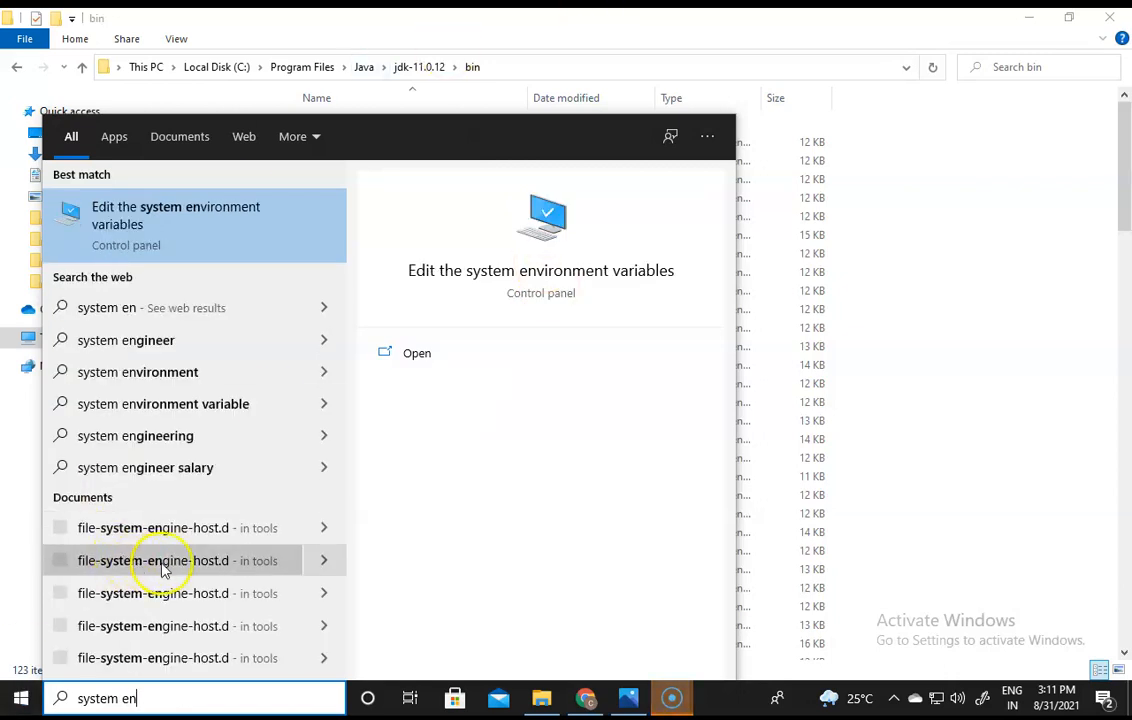
click(183, 228)
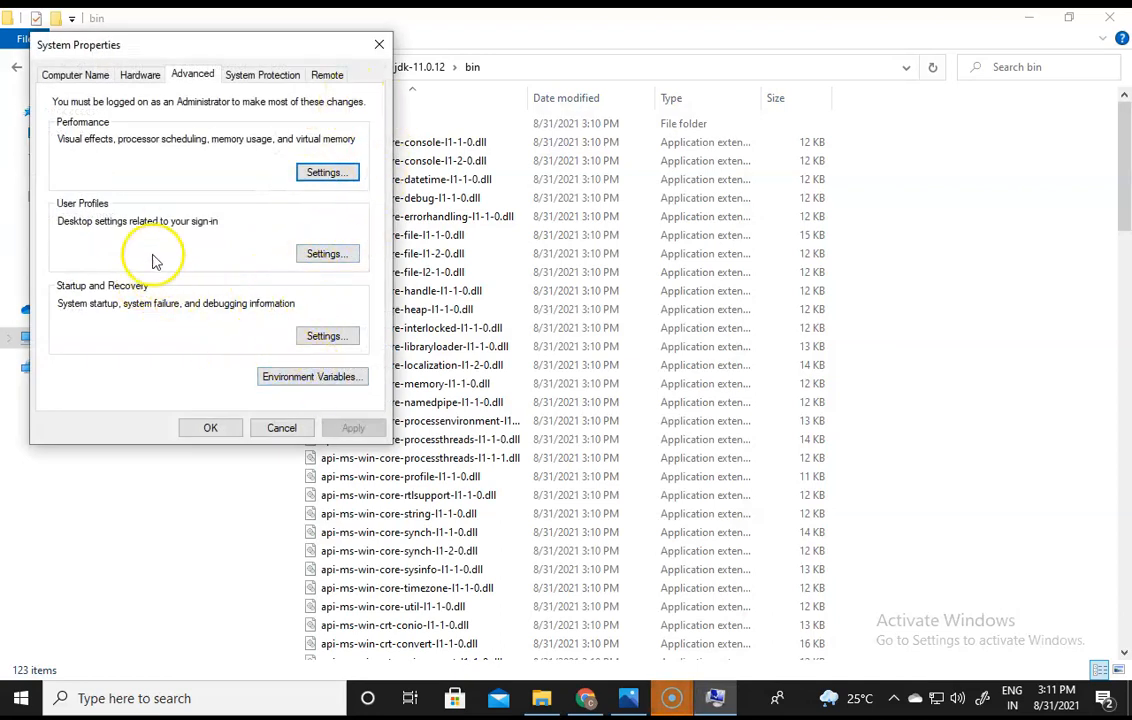
click(305, 380)
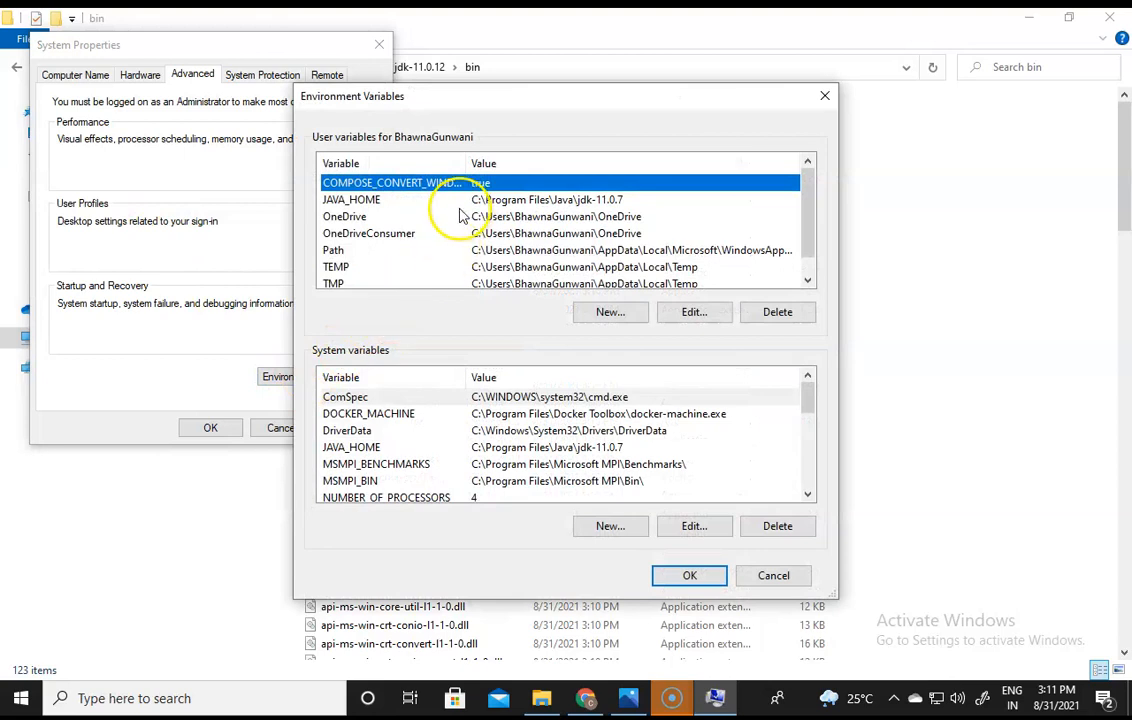
click(338, 250)
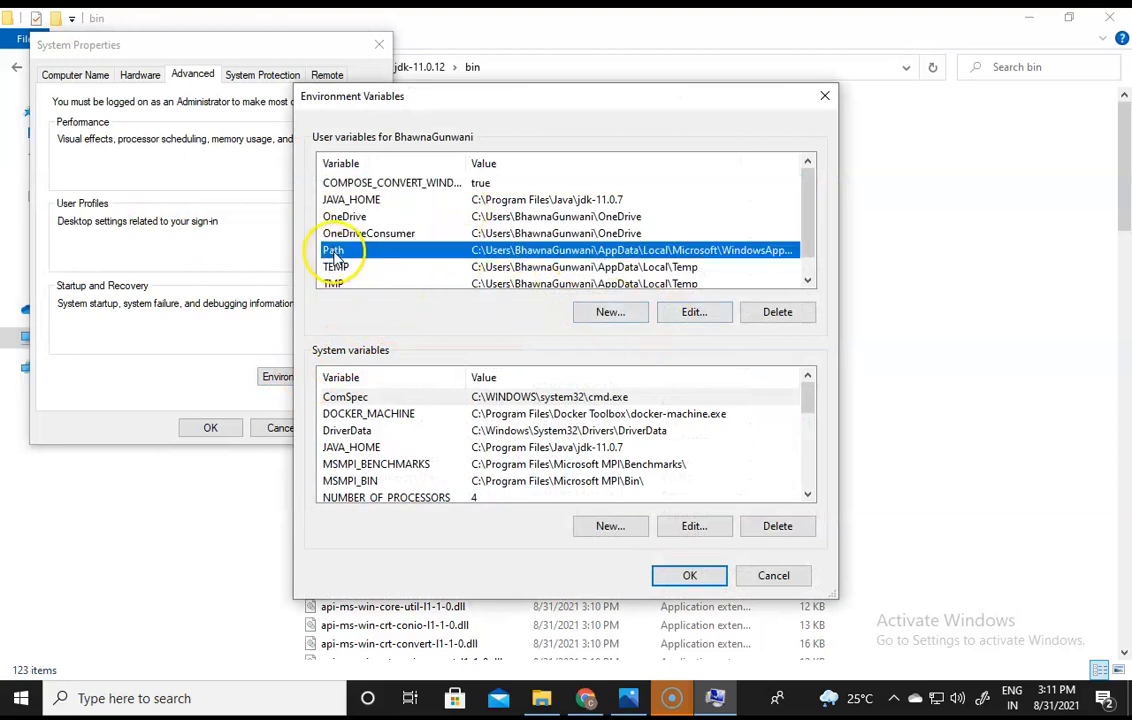
click(617, 313)
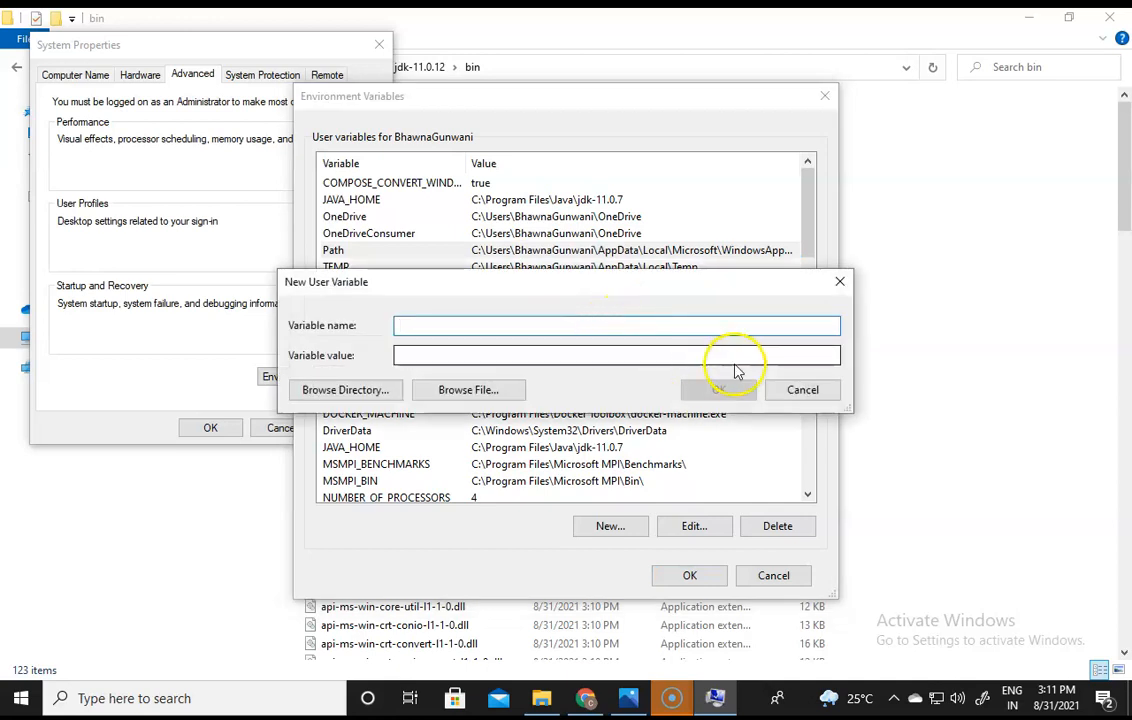
click(787, 392)
- Add C:\Program Files\Java\jdk-11.0.12\bin as a new entry in the user Path variable and confirm the environment variable changes
click(502, 252)
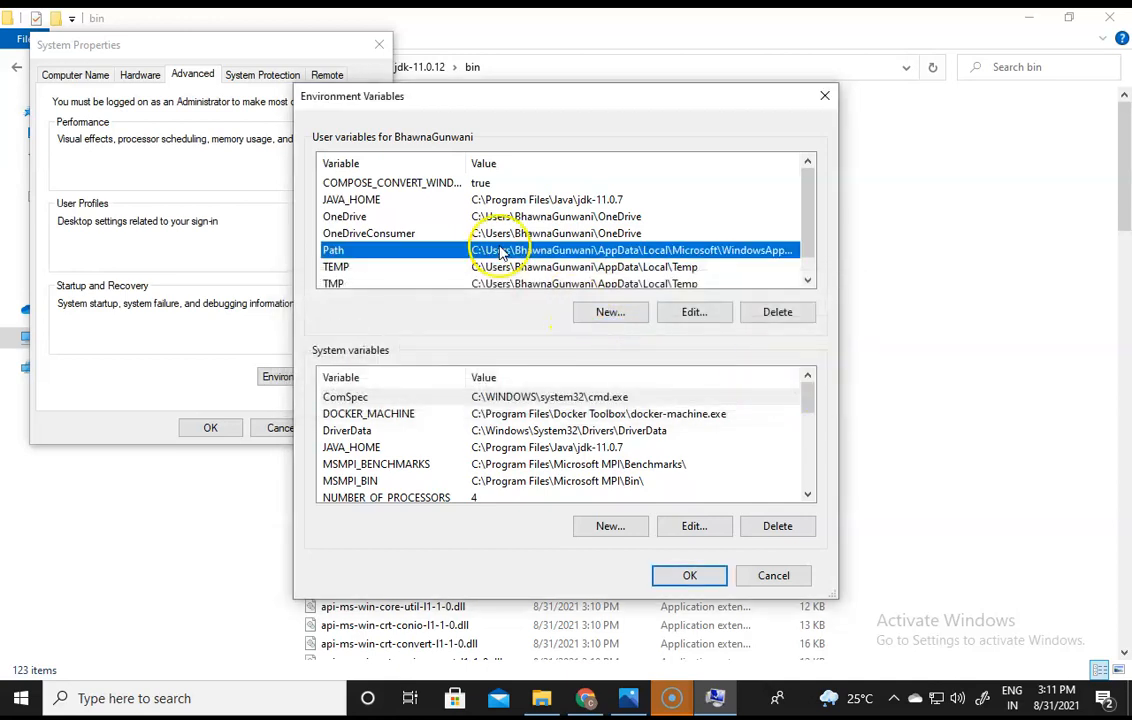
click(694, 313)
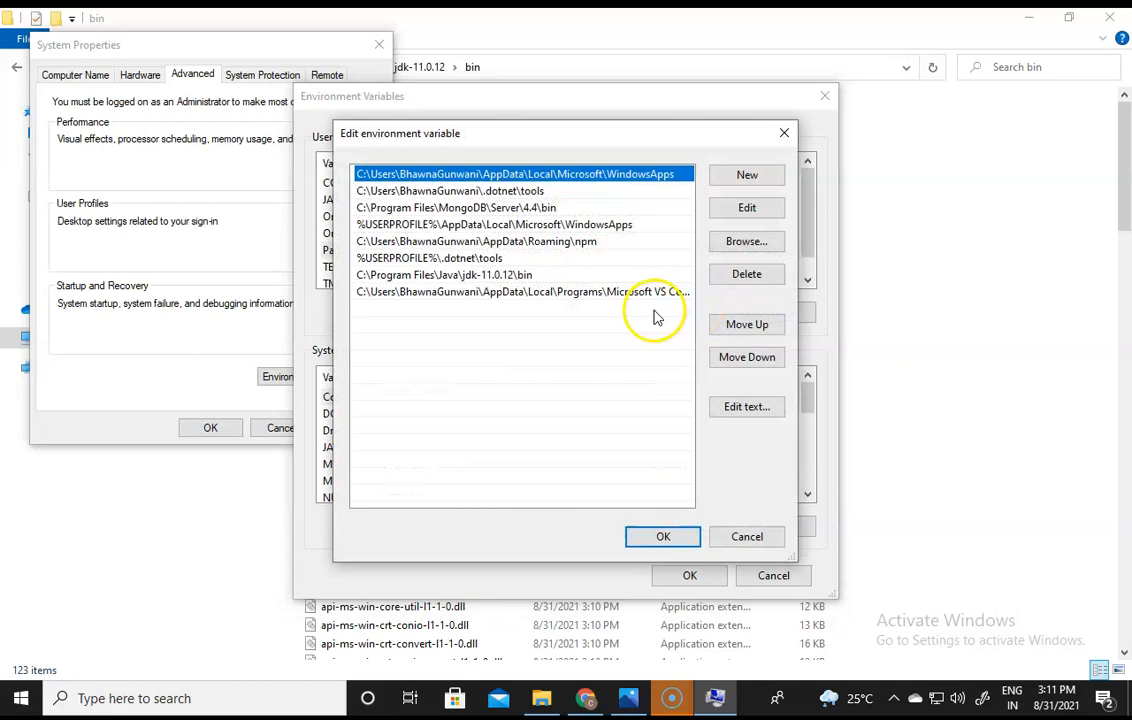
click(657, 292)
click(583, 311)
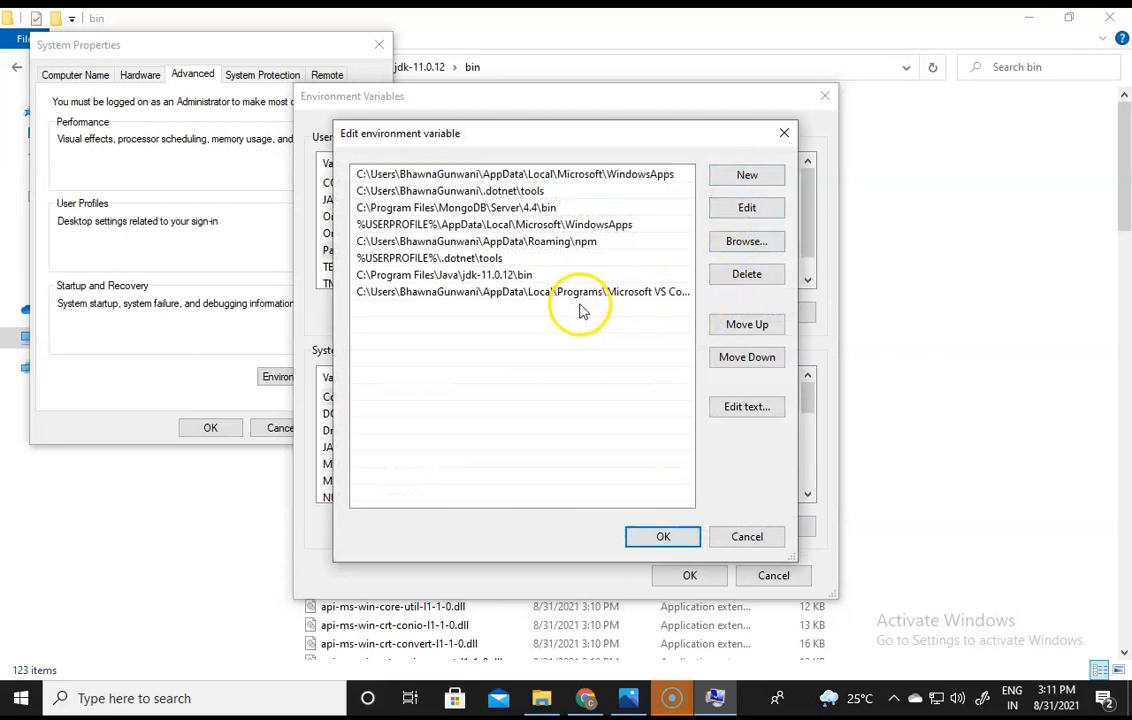
click(760, 180)
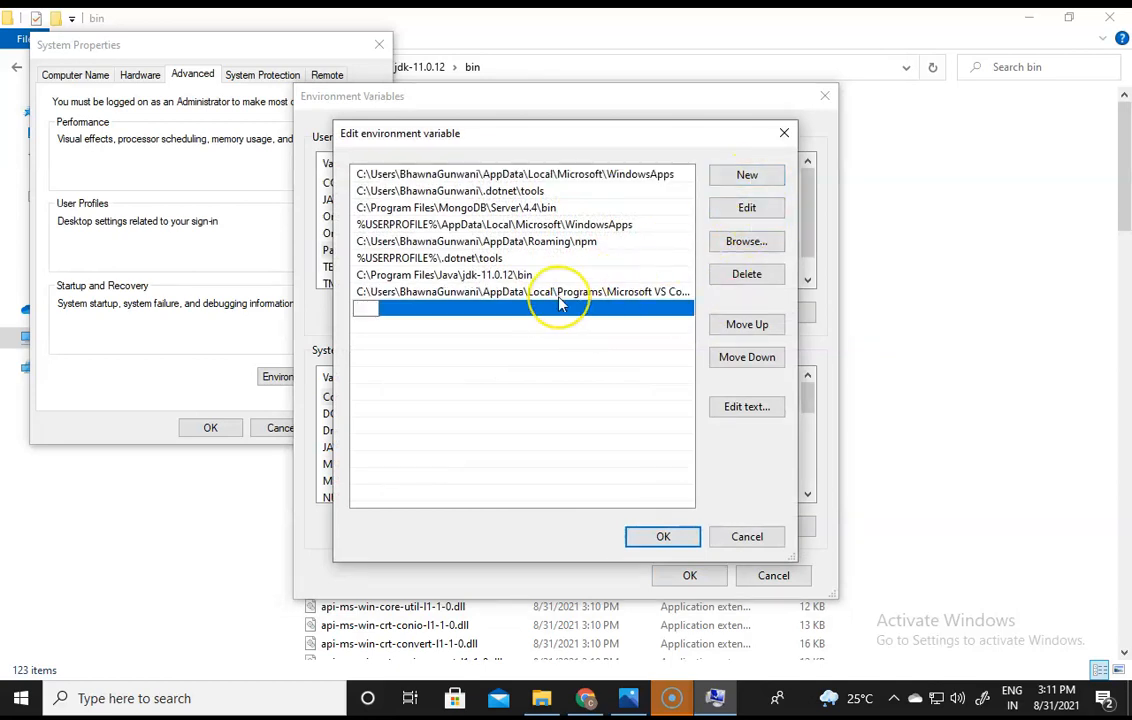
key(ctrl+v)
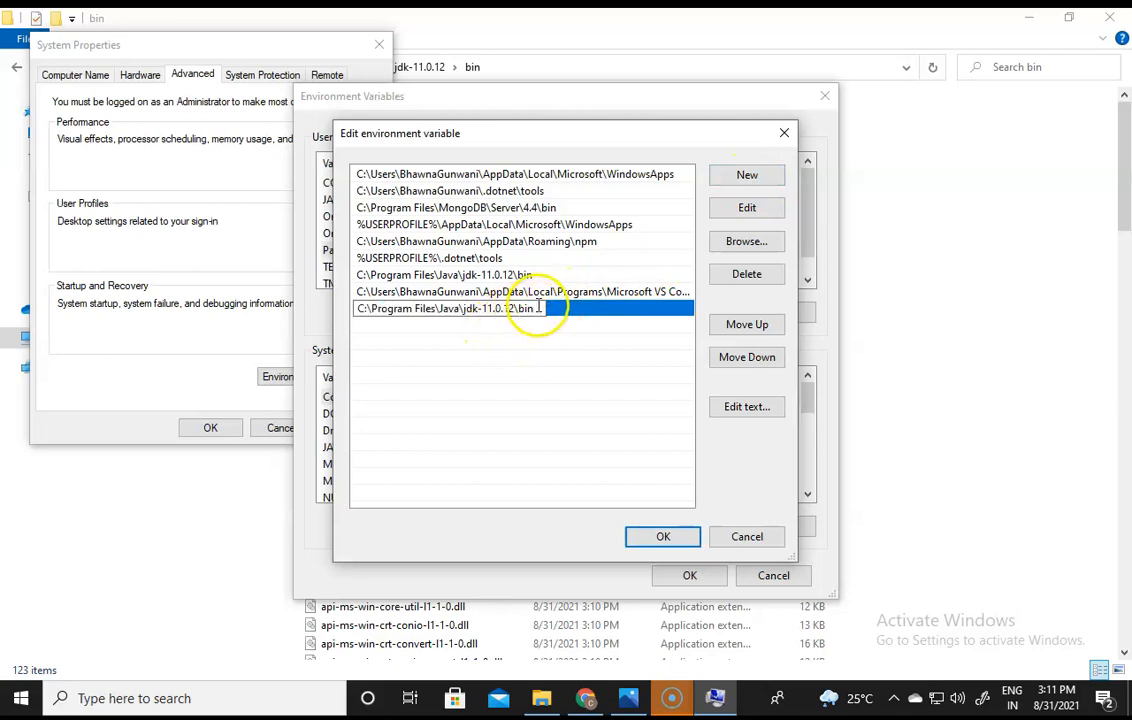
drag(540, 308, 300, 336)
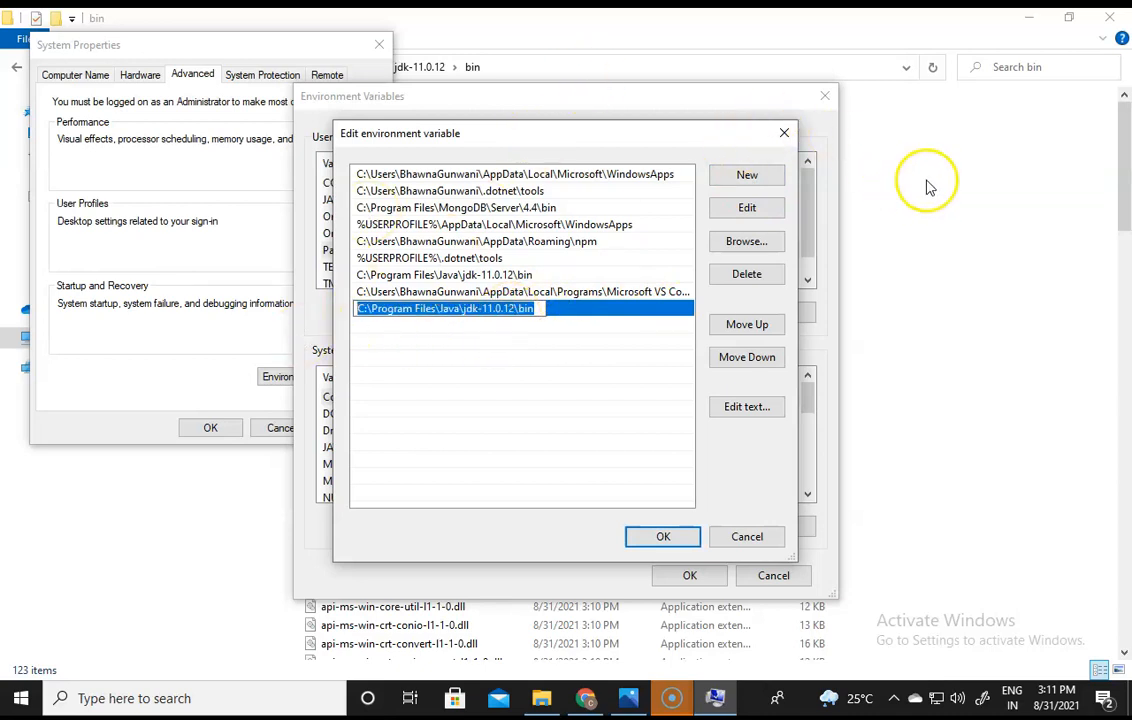
click(663, 536)
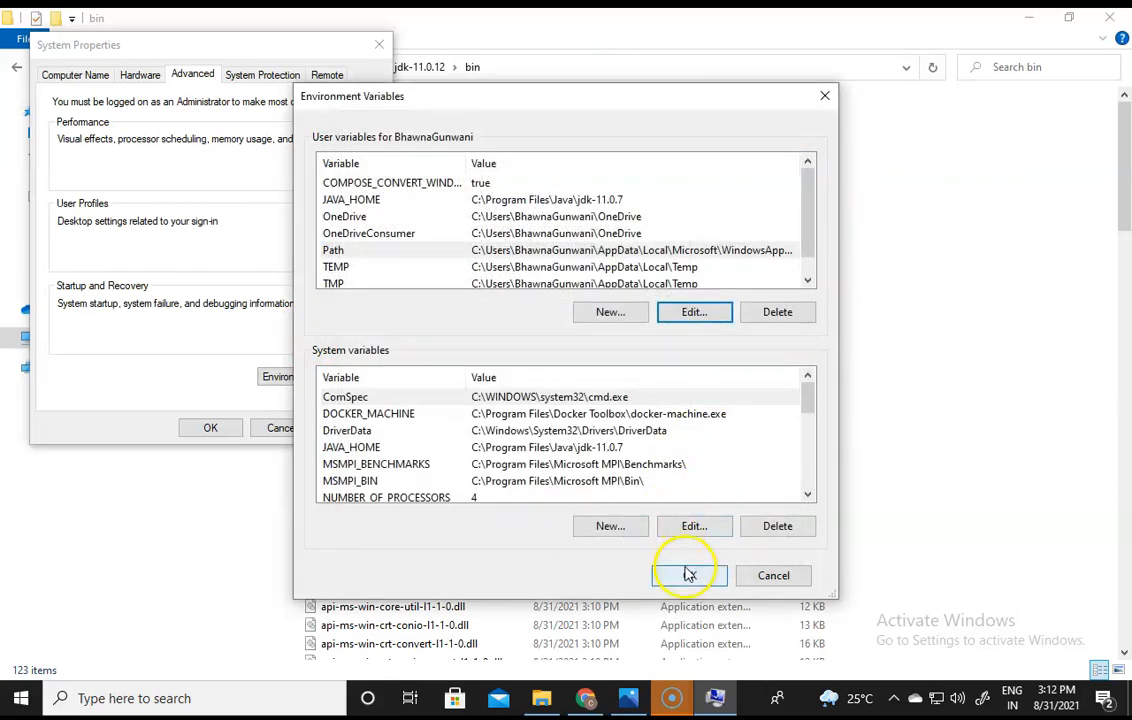
click(689, 575)
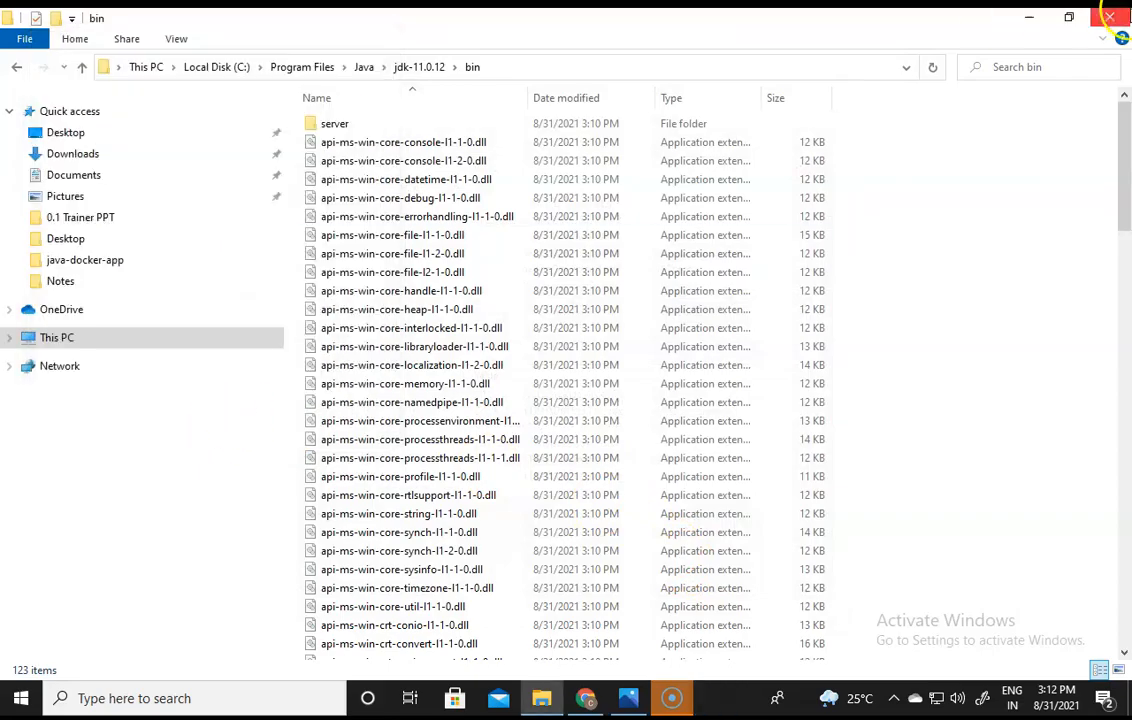
- Close the File Explorer window and open Command Prompt by searching Windows for "cmd"
key(super+d)
key(super)
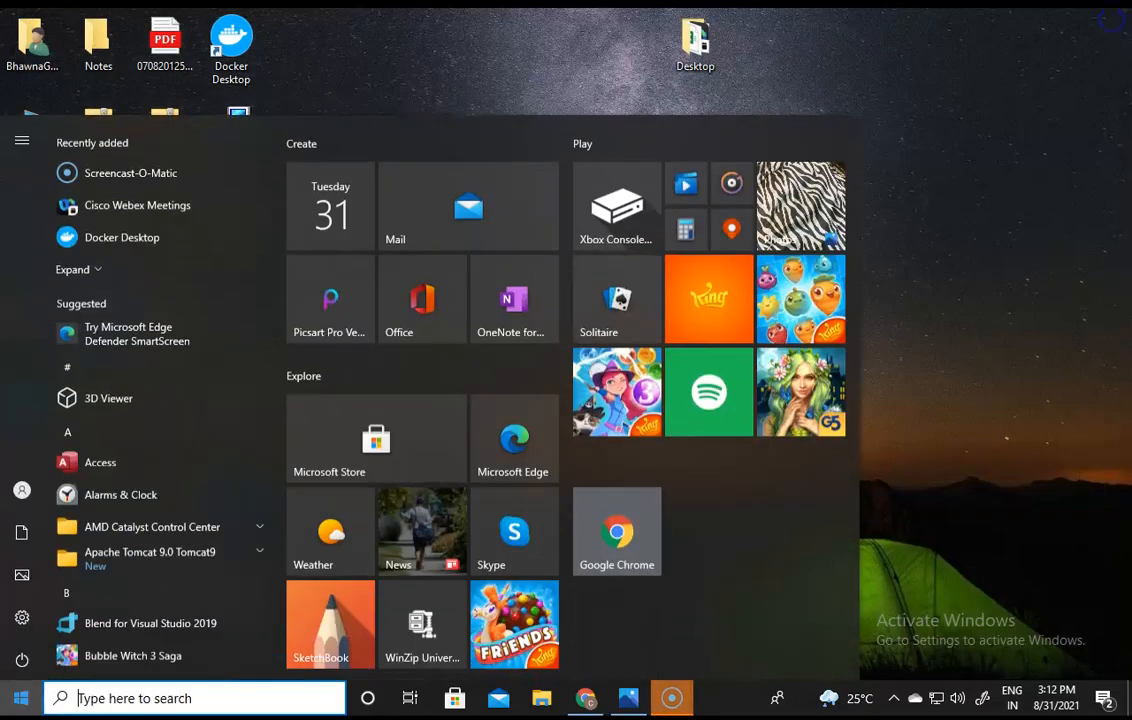
text(cmd)
key(Return)
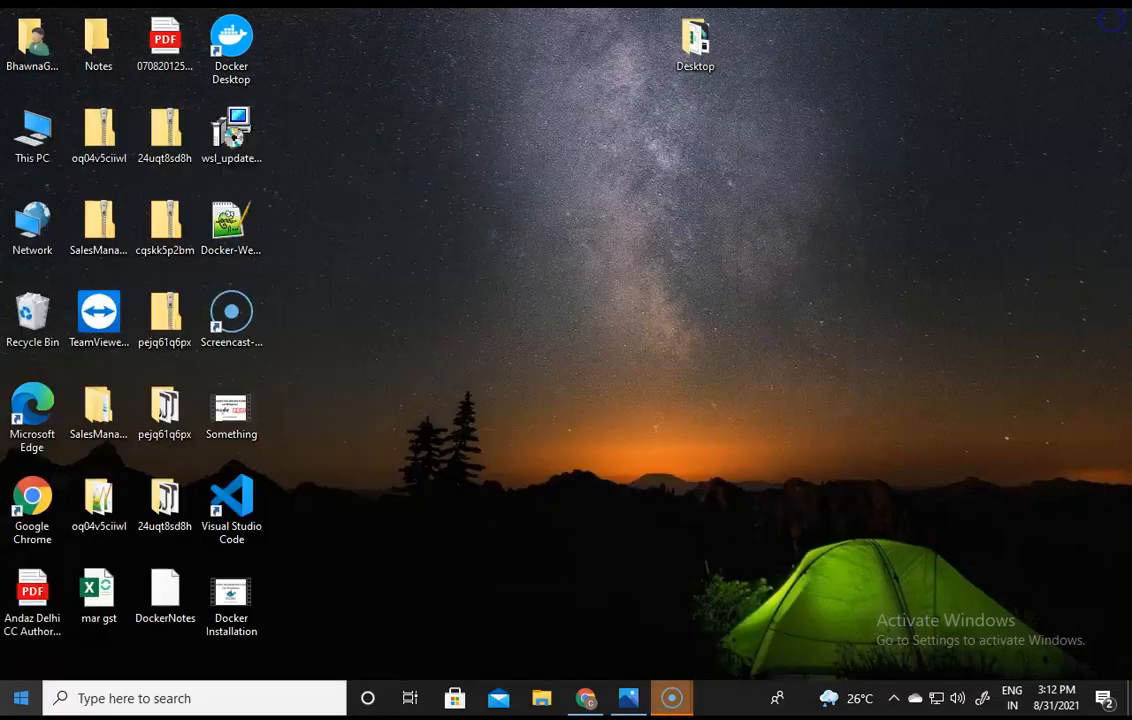
- Run the java command to check that Java is reachable and review its usage output
text(java)
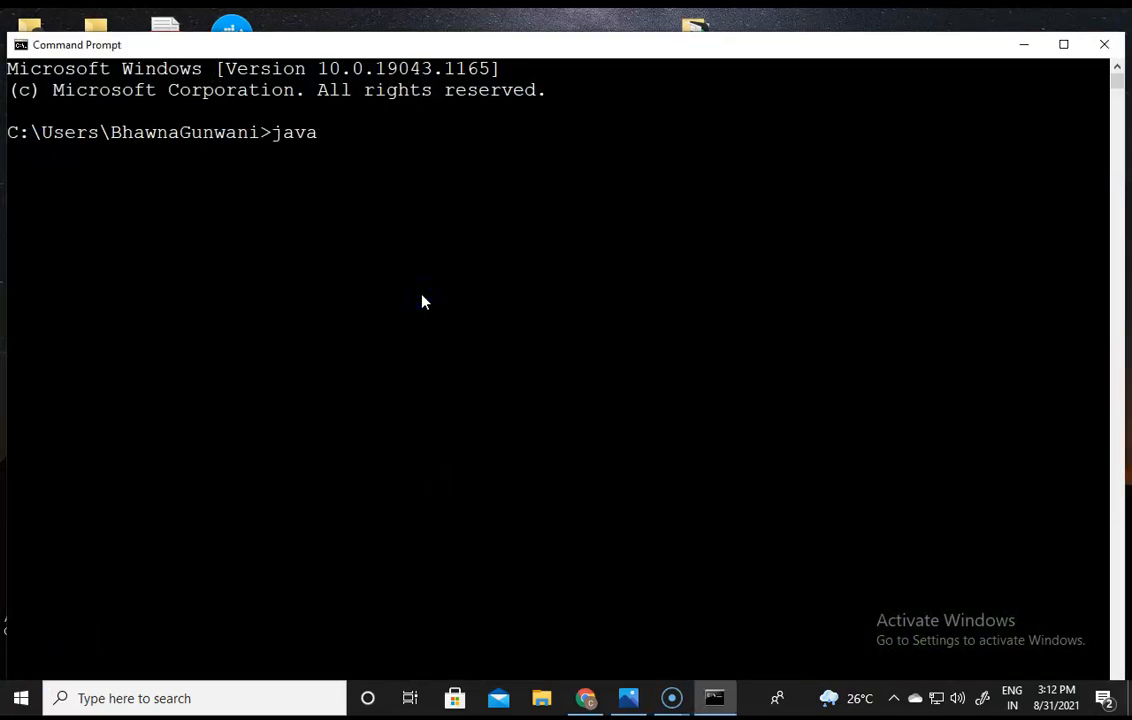
key(Return)
scroll(316, 480, up, 5)
scroll(316, 480, up, 20)
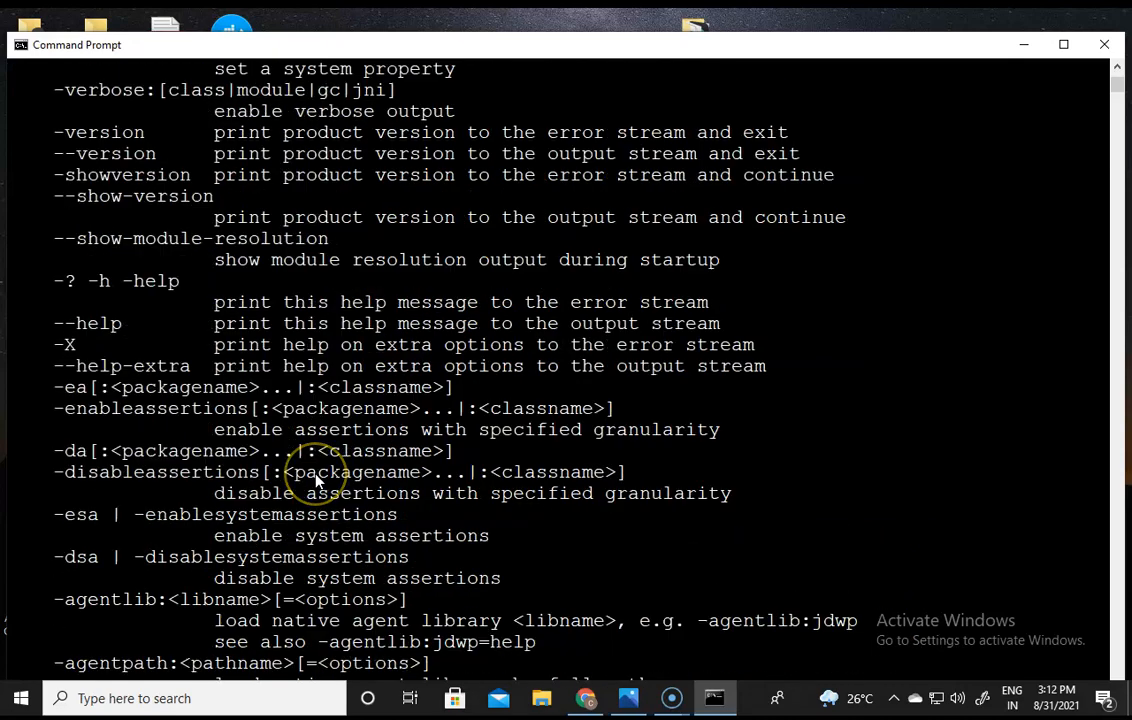